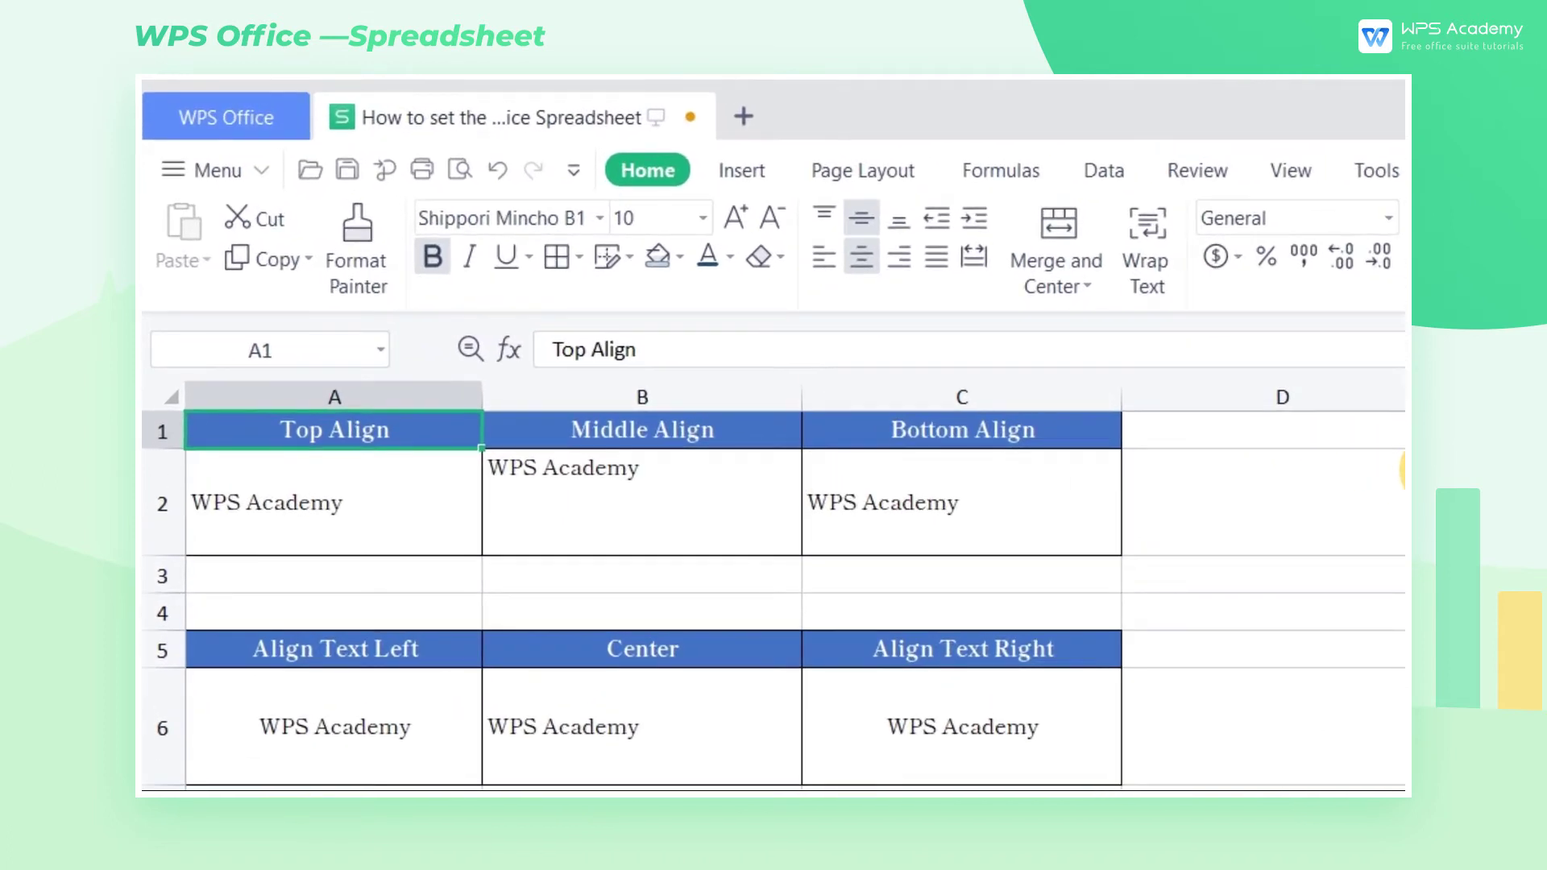
- Give A2 Top, B2 Middle and C2 Bottom vertical alignment
click(429, 497)
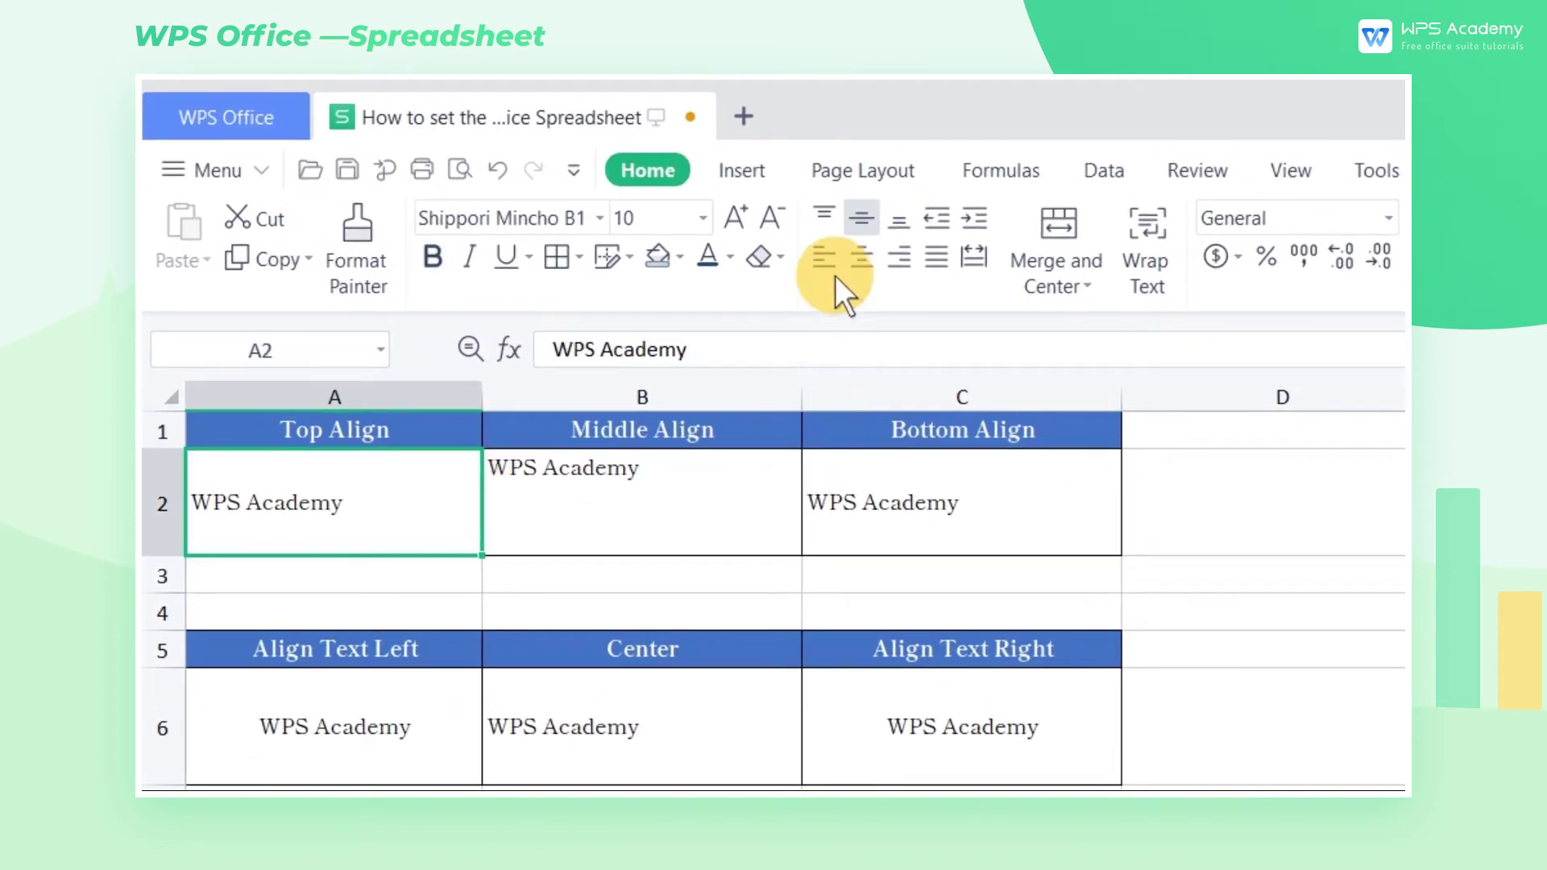
click(825, 218)
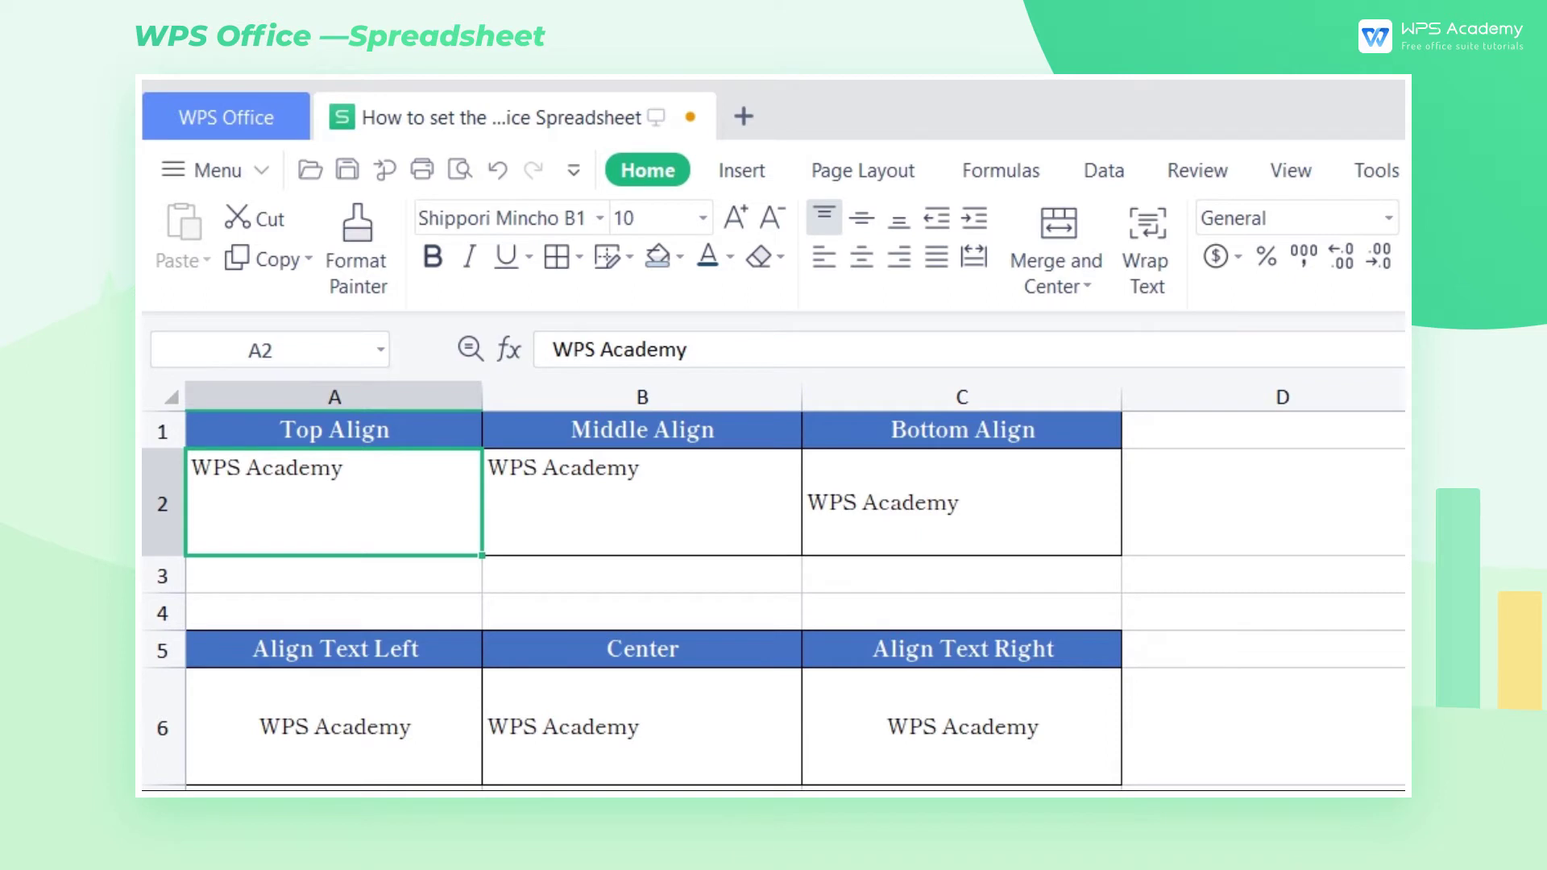
click(746, 507)
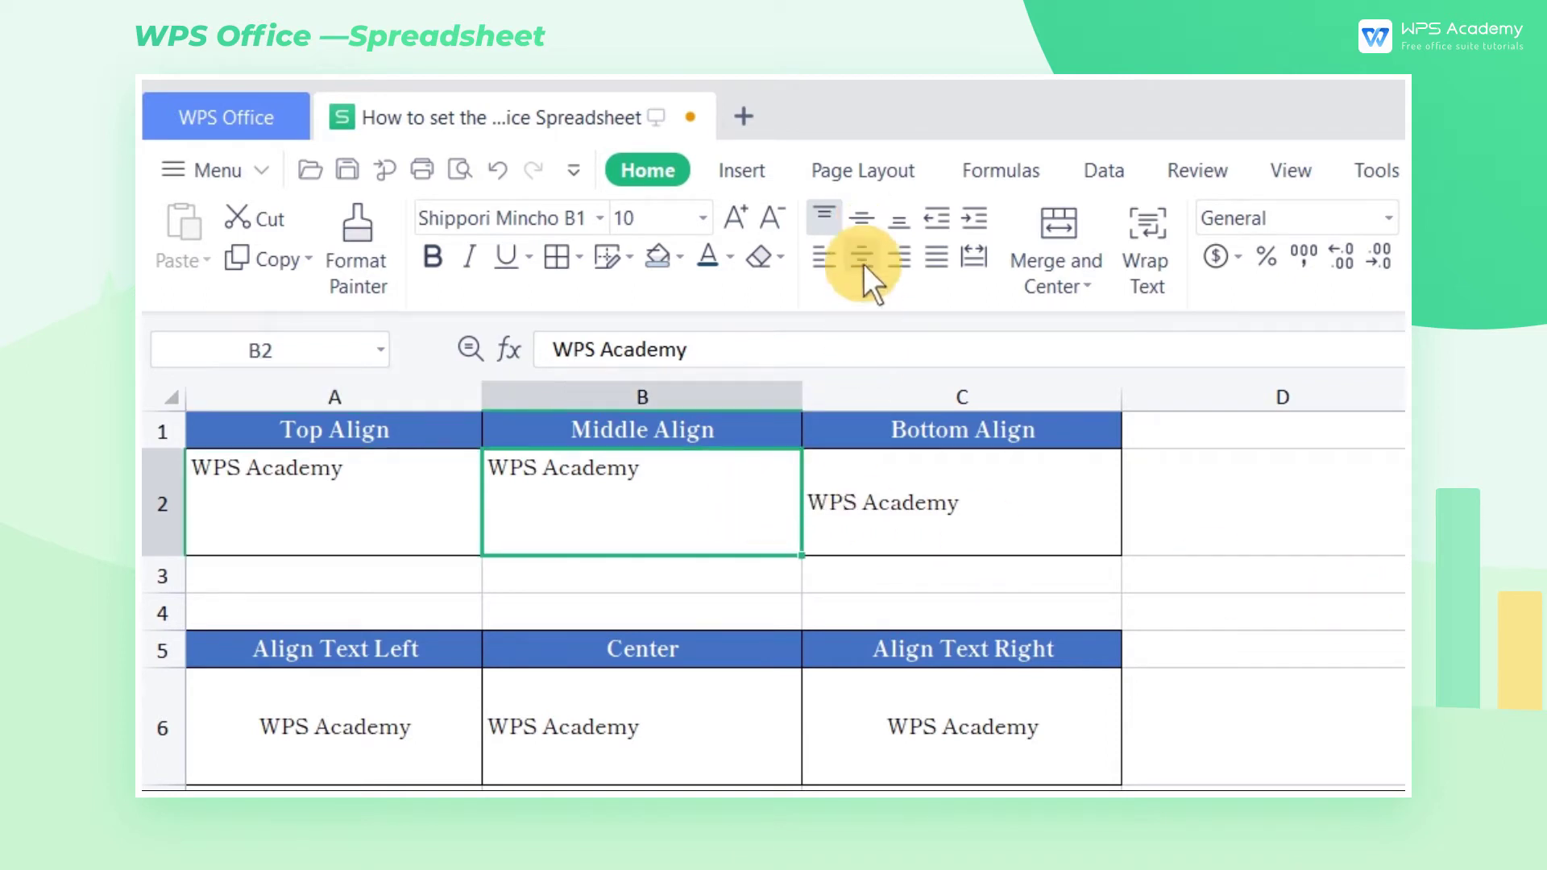
click(863, 221)
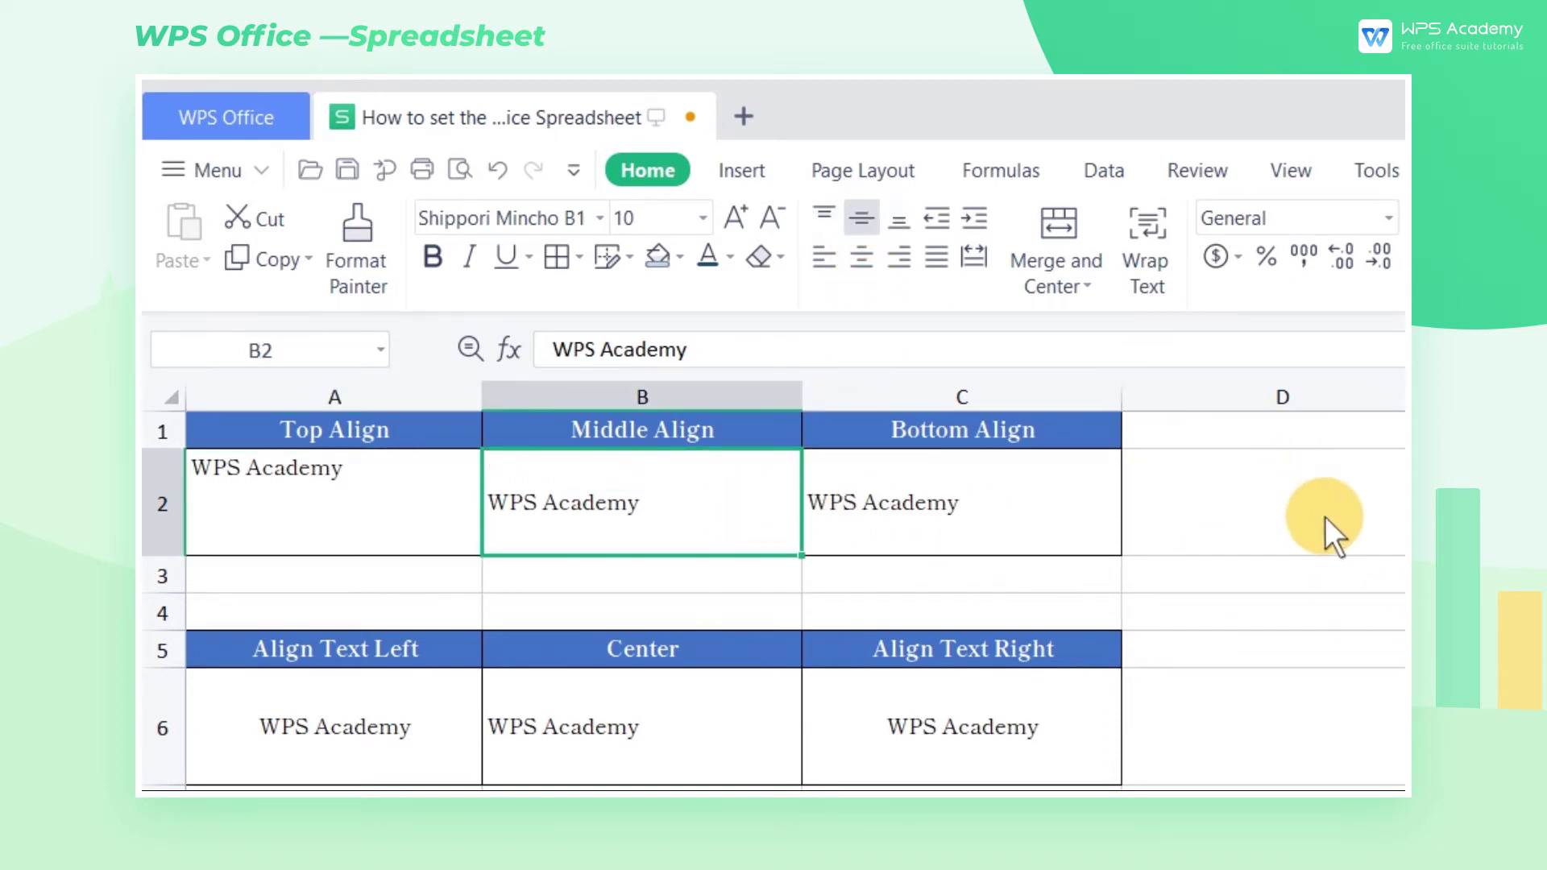
click(1055, 508)
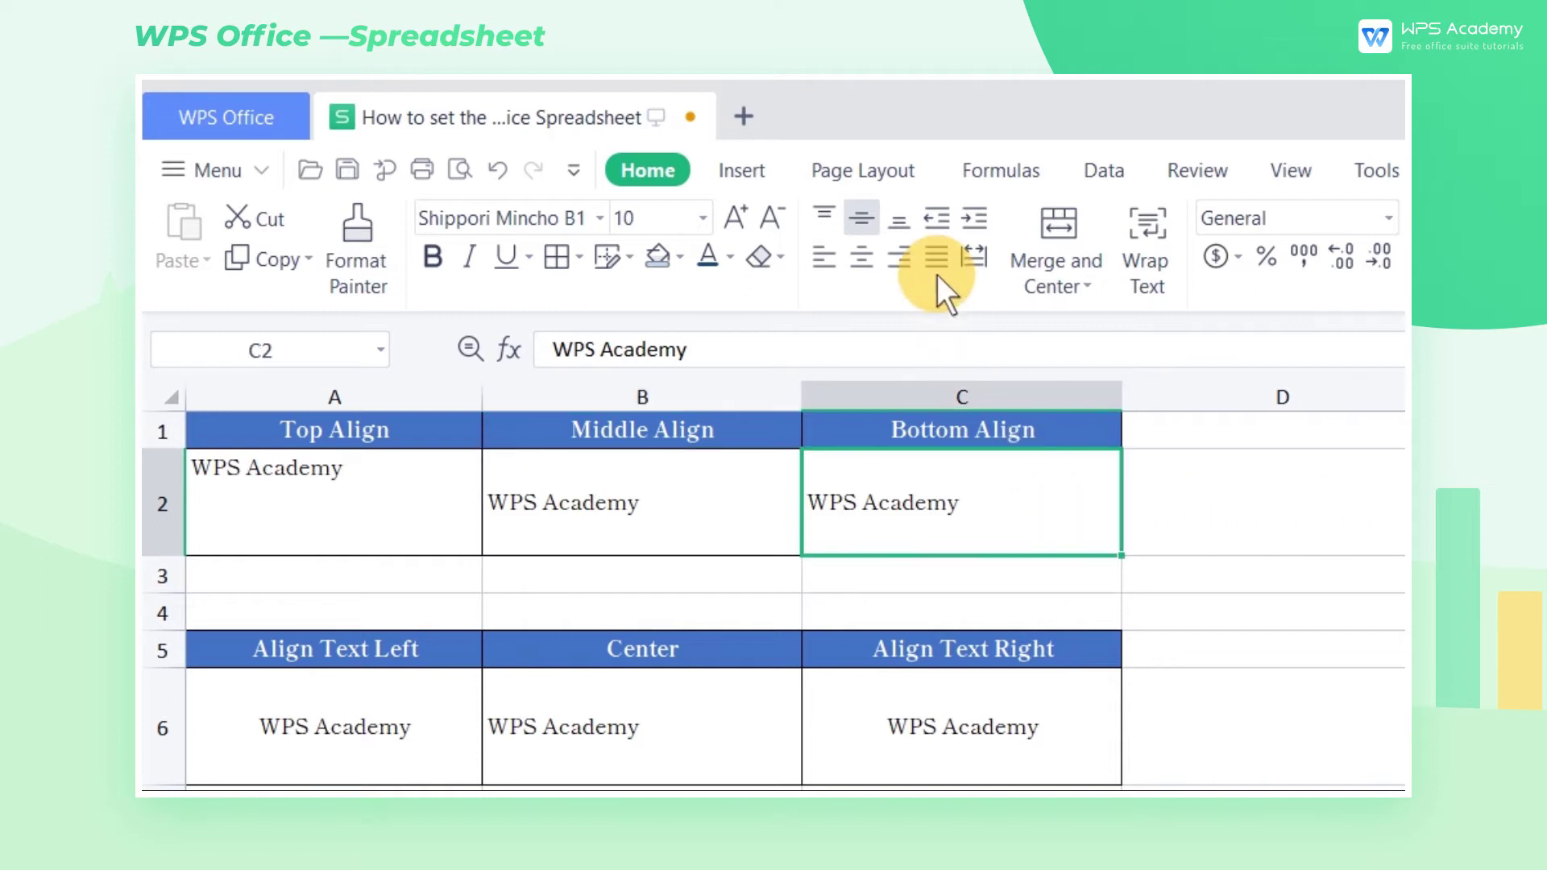
click(899, 220)
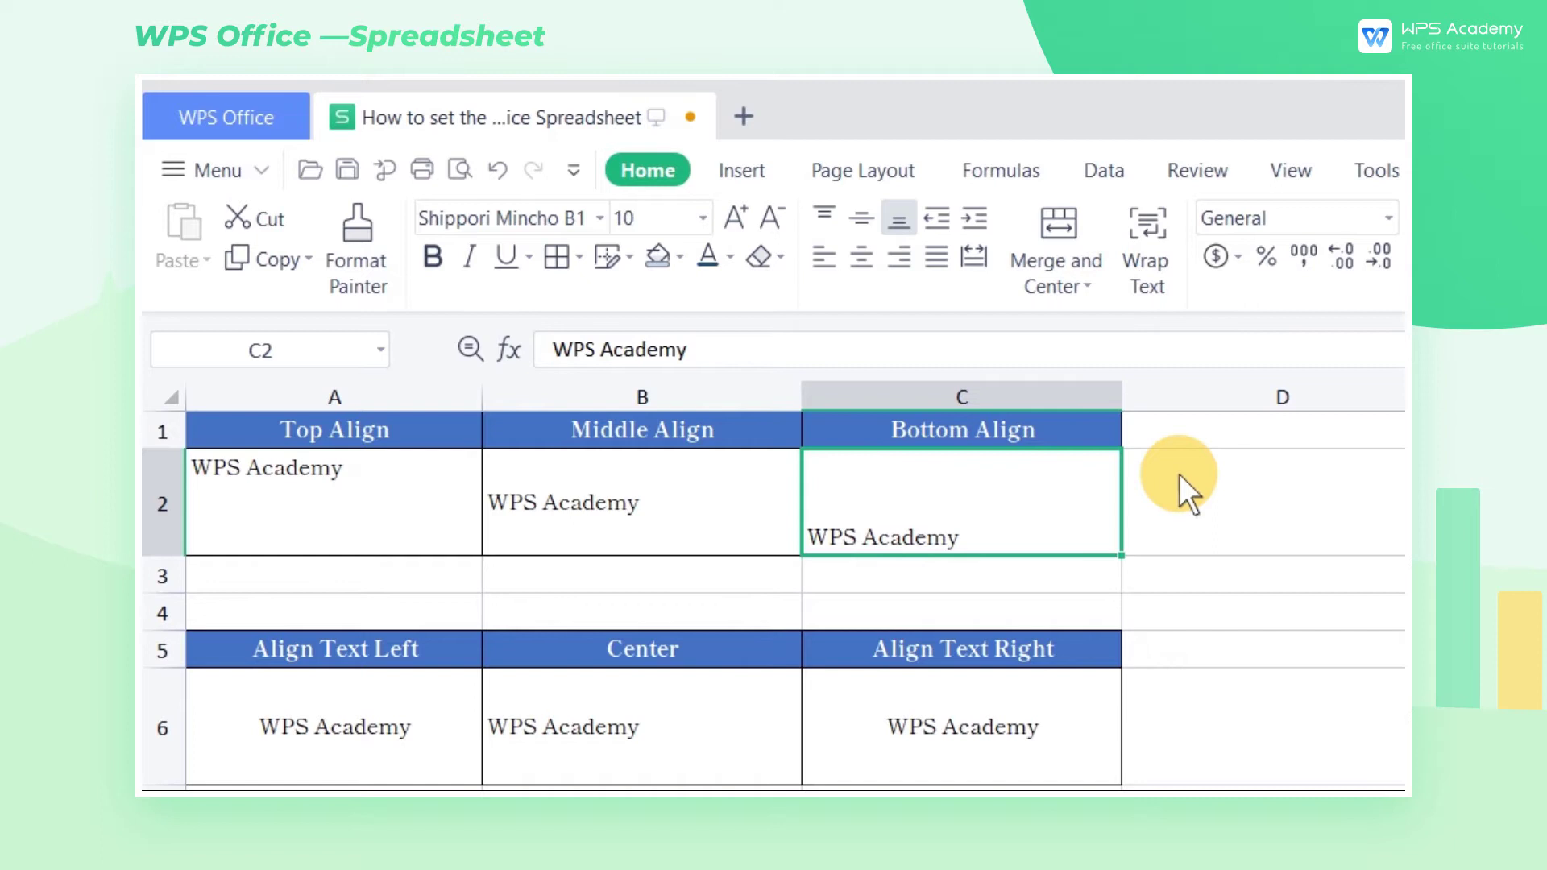
- Left-align A6, center B6 and right-align C6
click(418, 710)
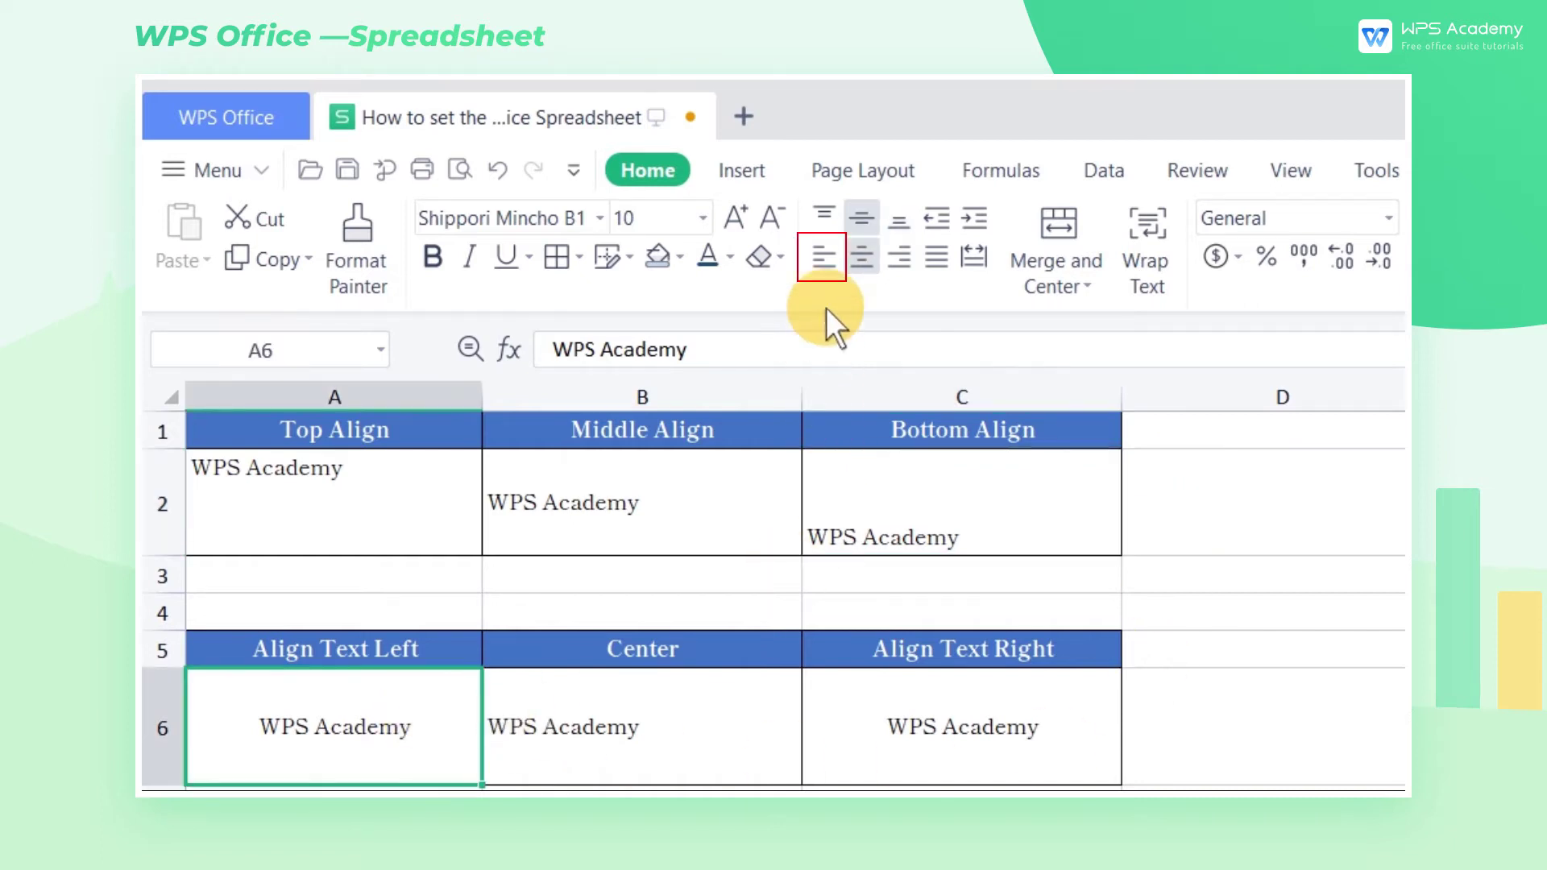
click(827, 267)
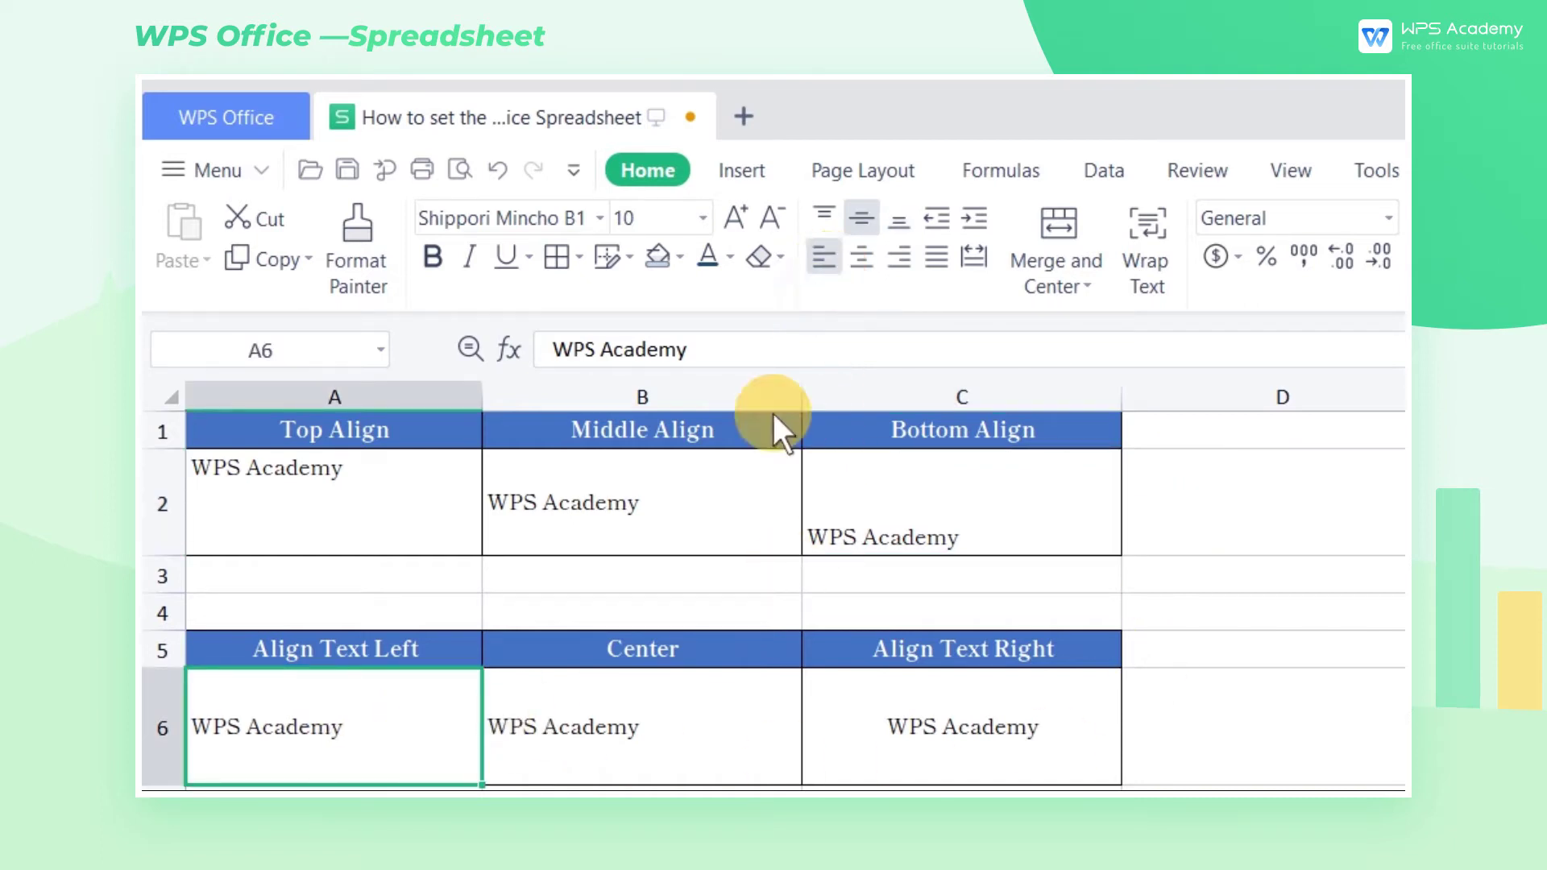
click(691, 695)
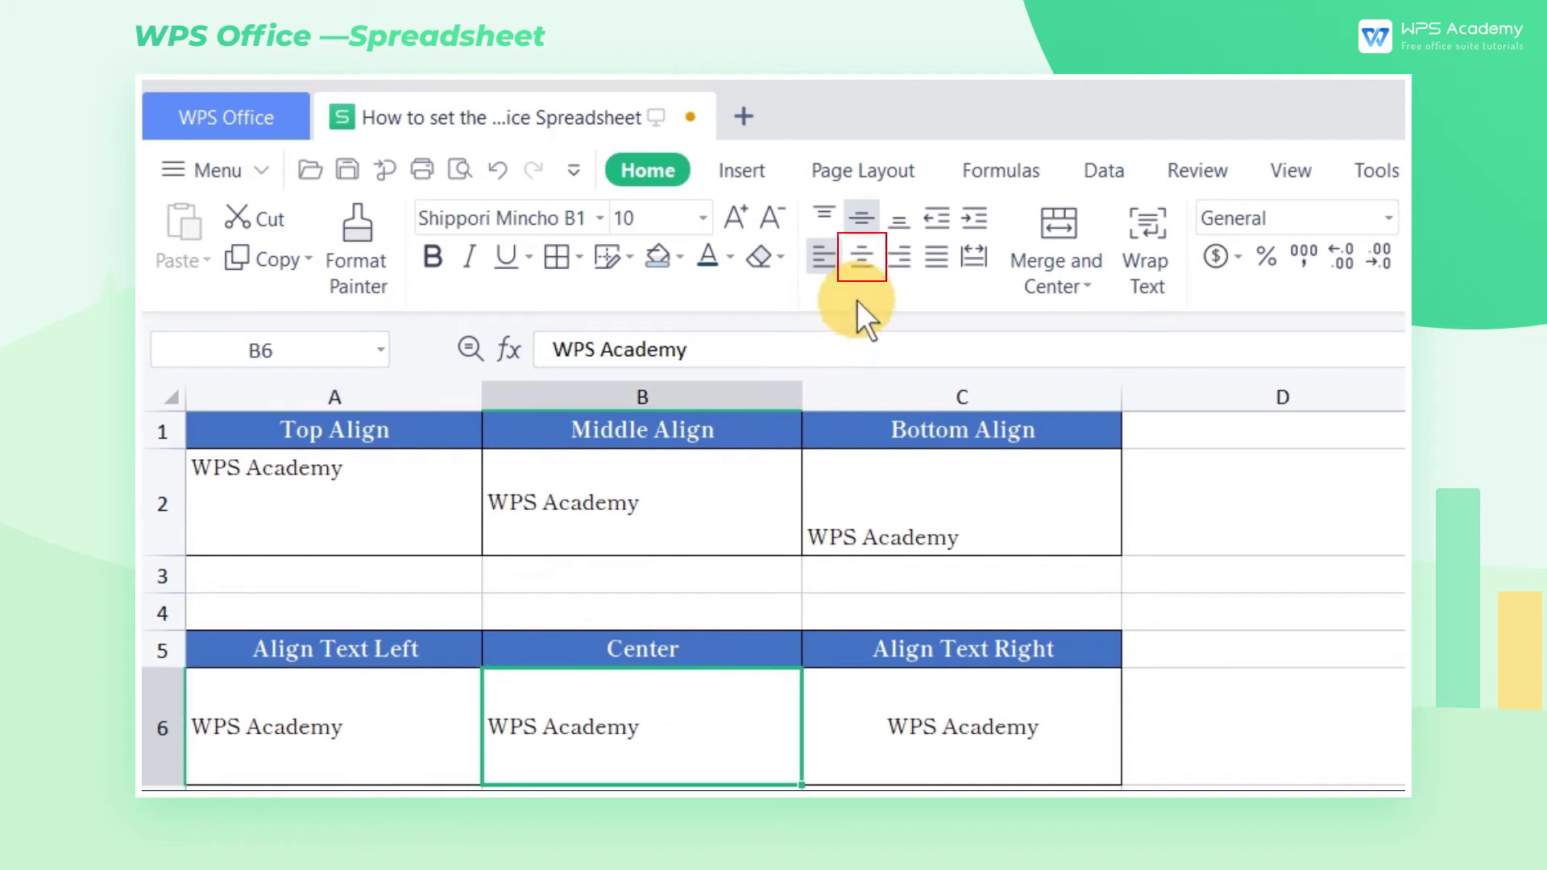
click(863, 258)
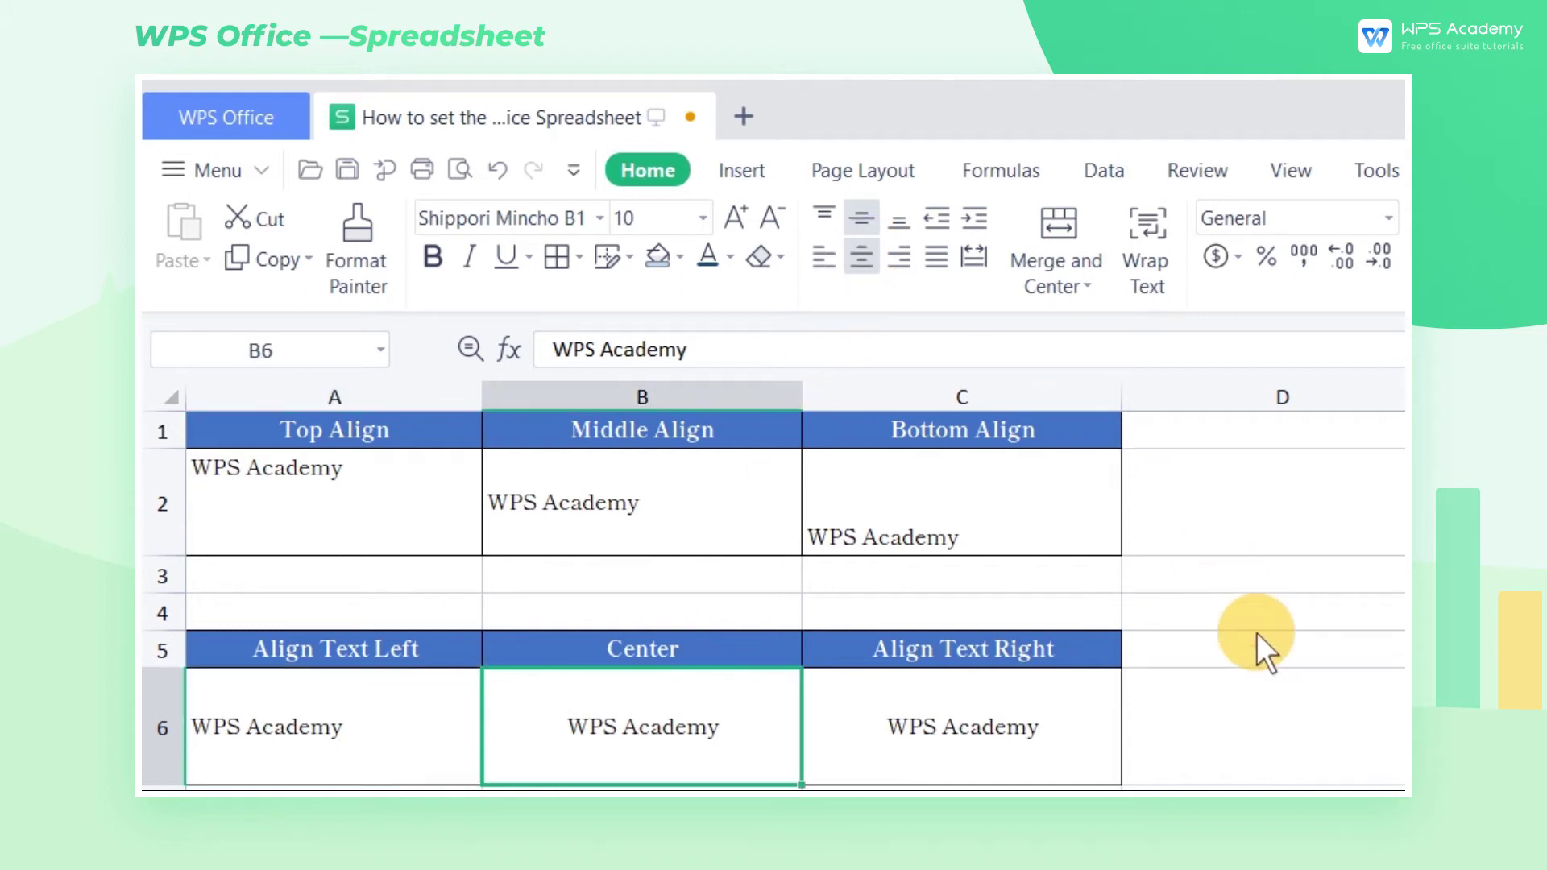
click(1076, 726)
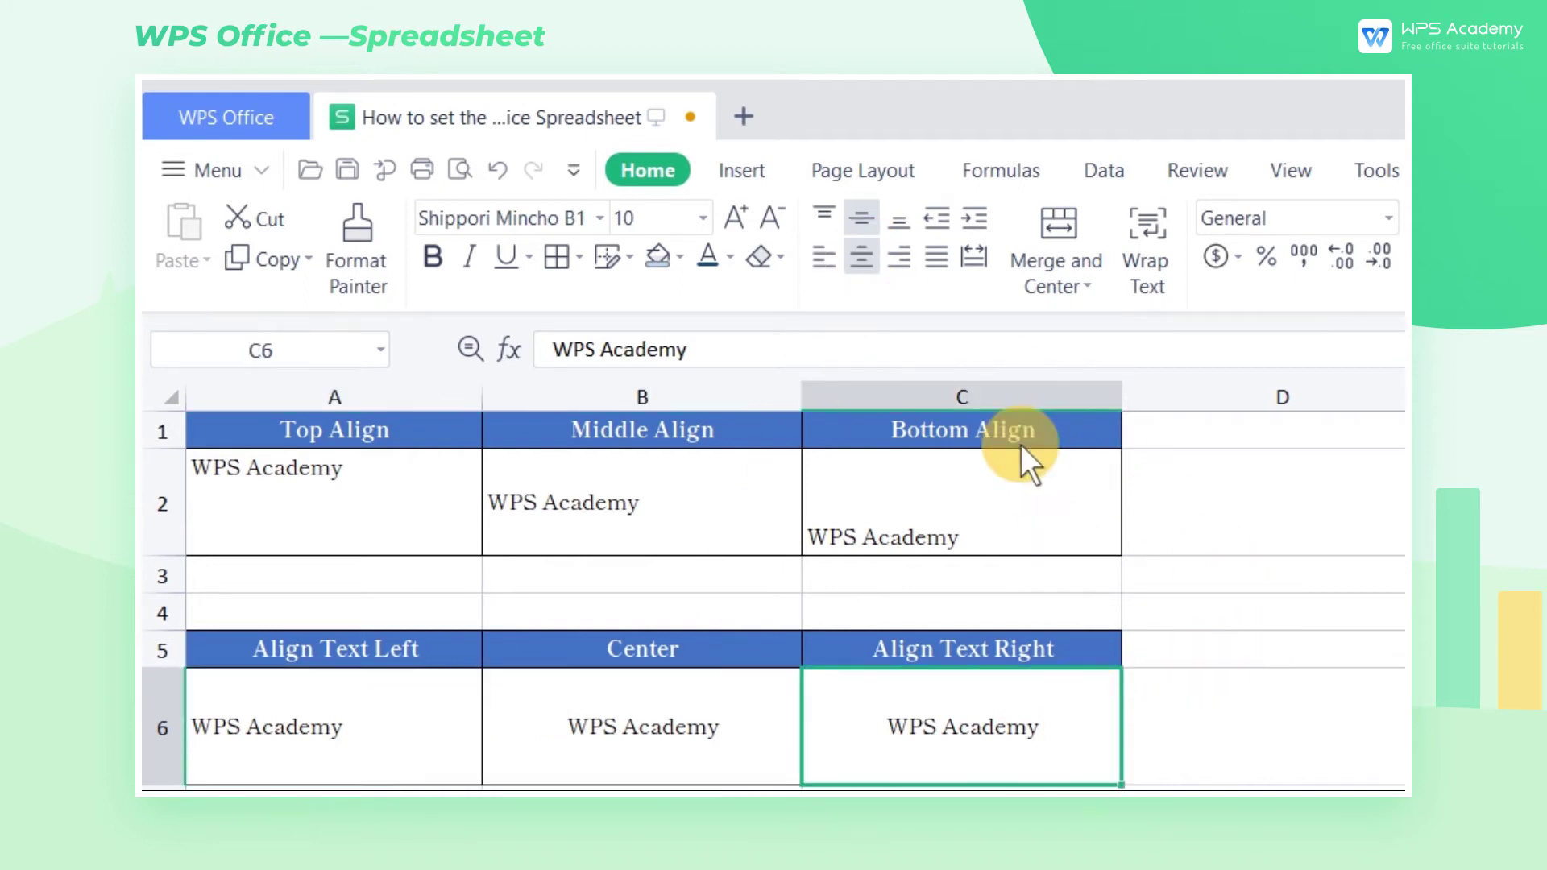
click(899, 259)
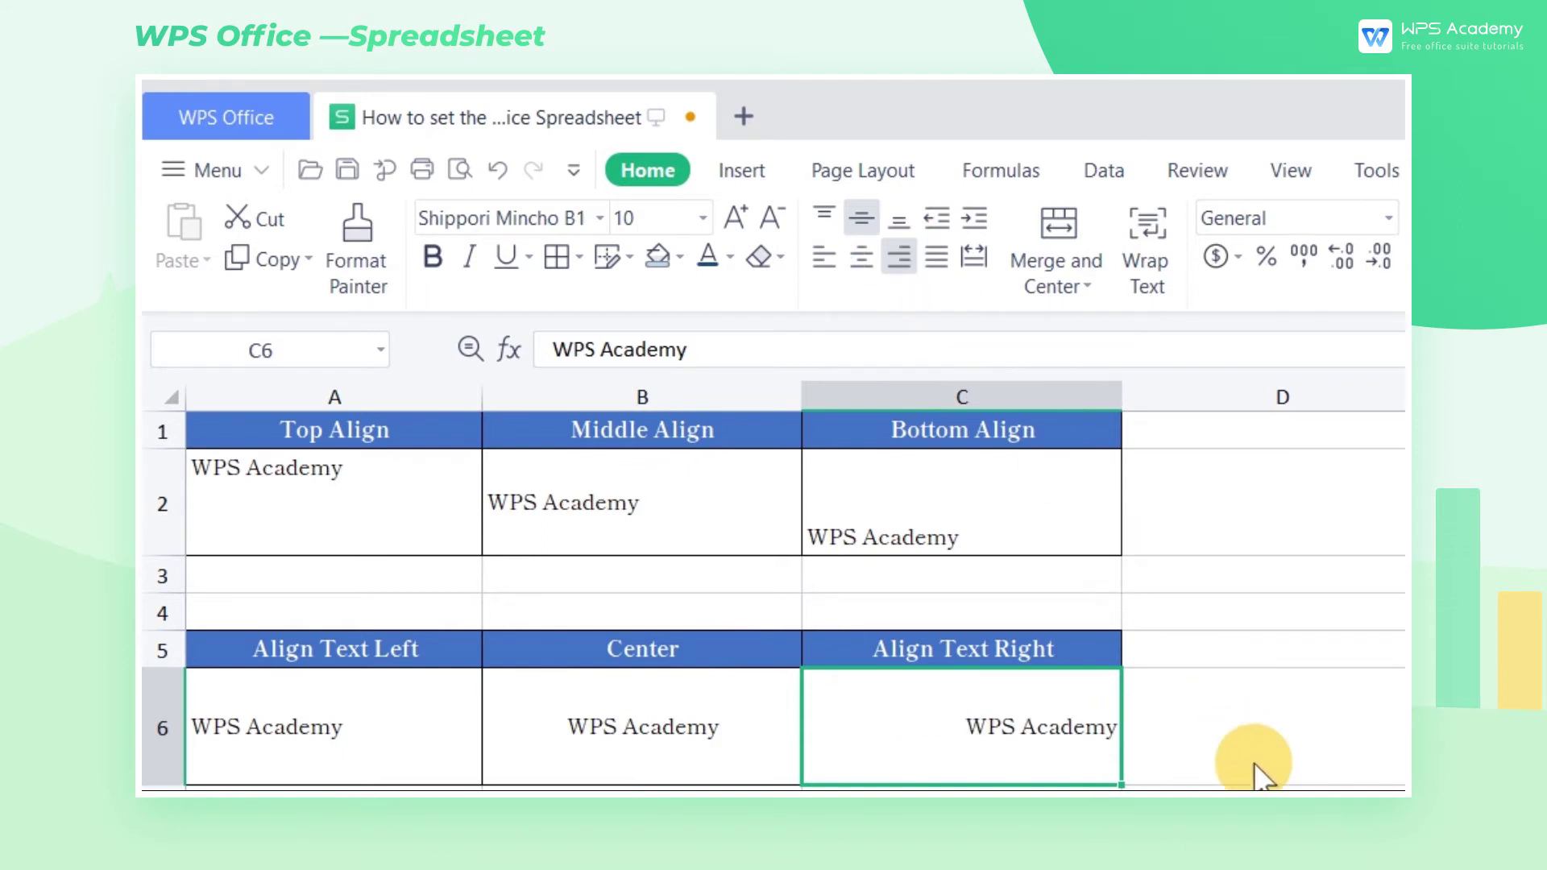
- Justify the sentence in A10 and distribute the text in B10
click(367, 748)
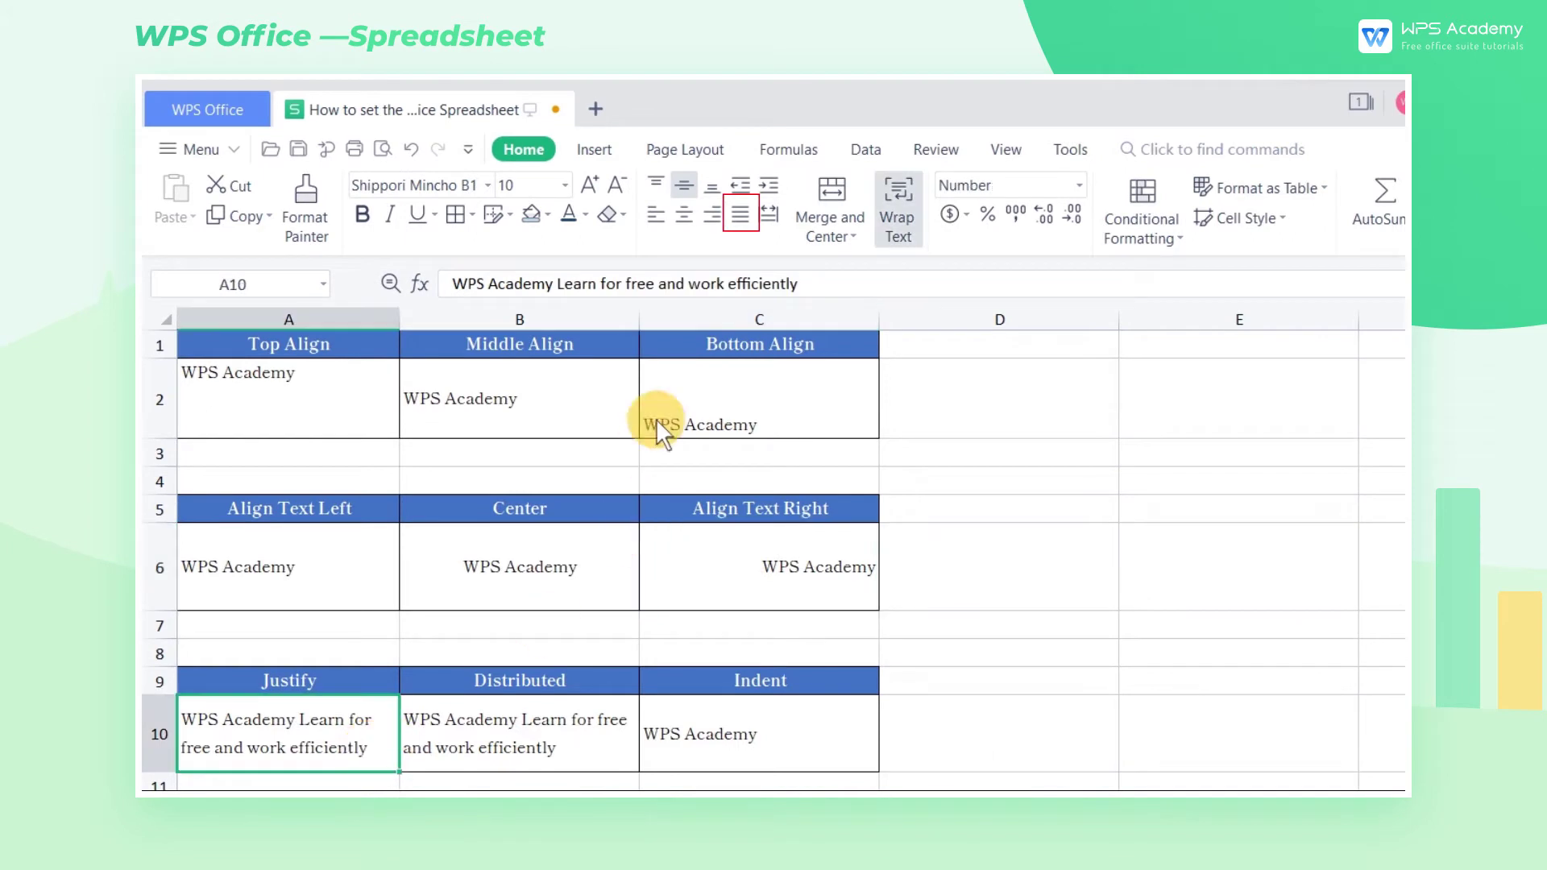
click(739, 215)
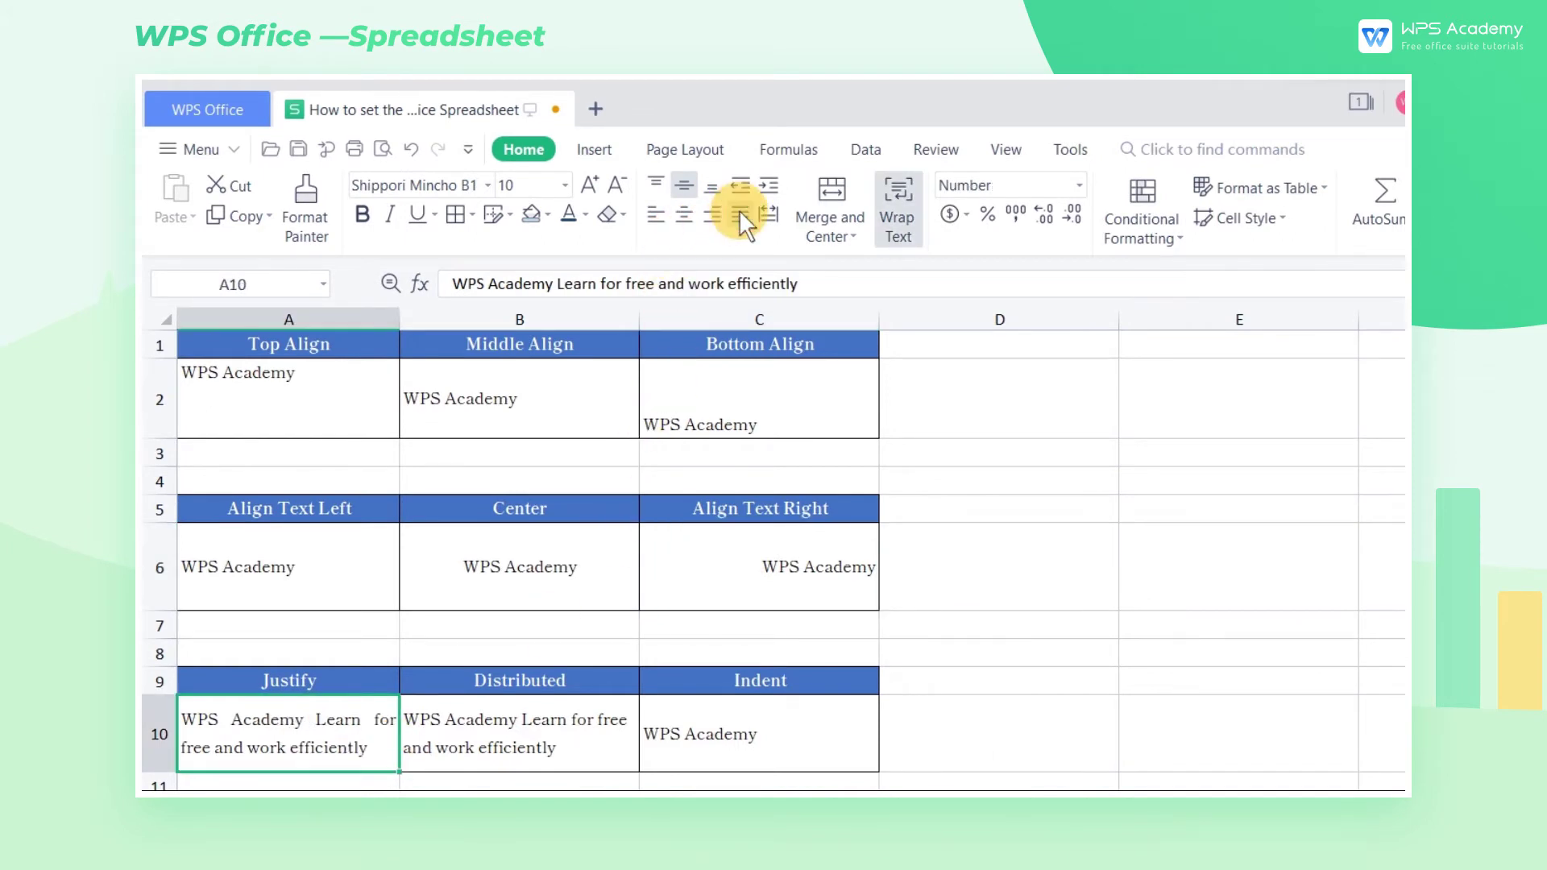
click(591, 726)
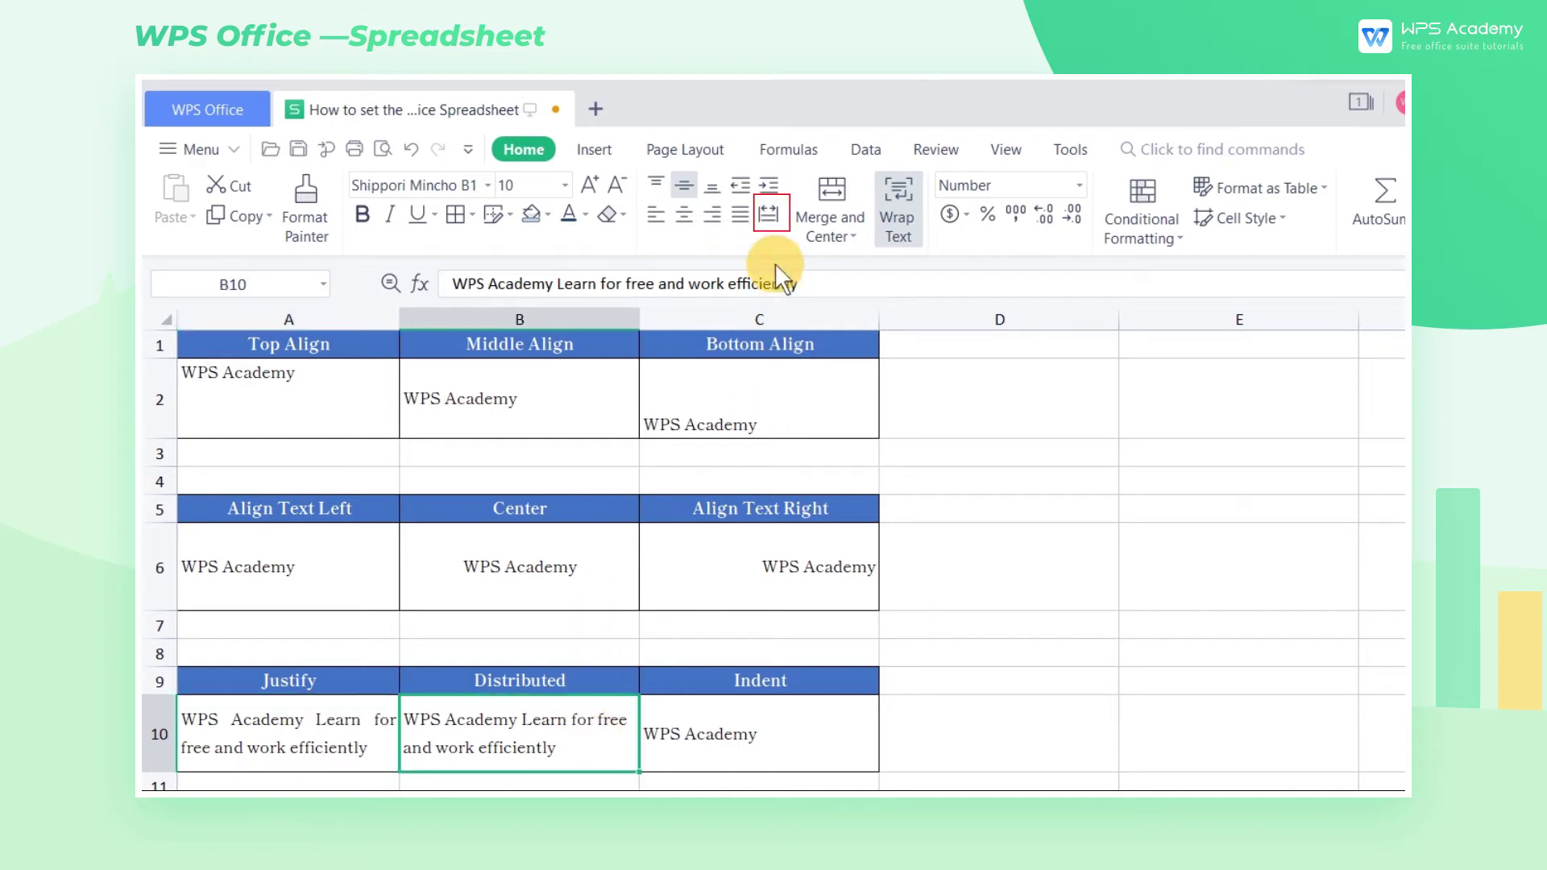
click(769, 217)
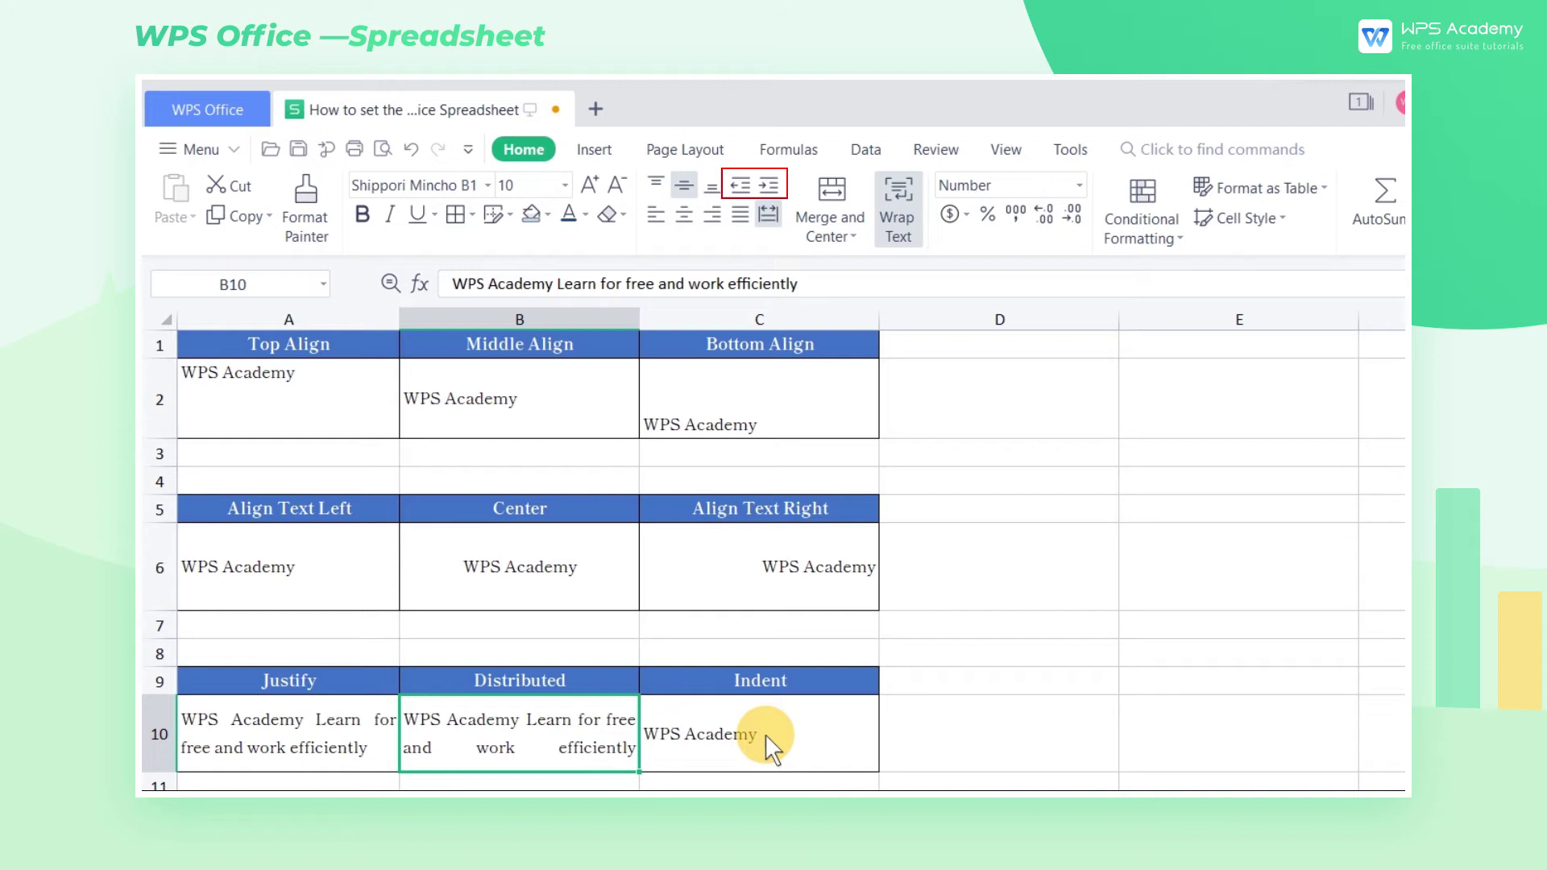
- Increase C10's indent, then decrease it back to the left edge
click(765, 734)
click(770, 185)
click(771, 185)
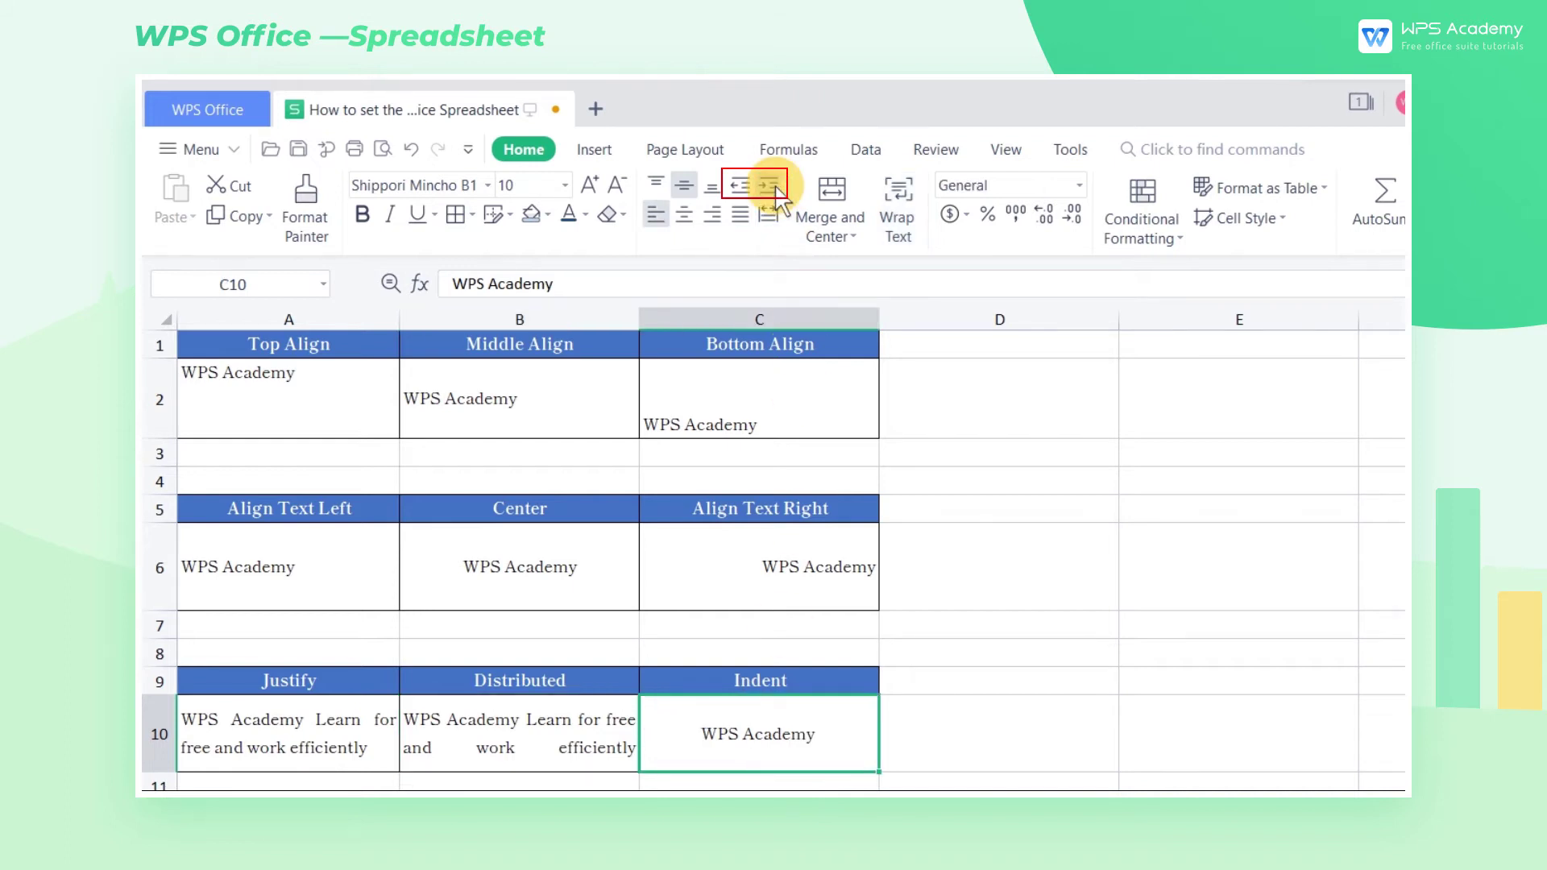
click(738, 185)
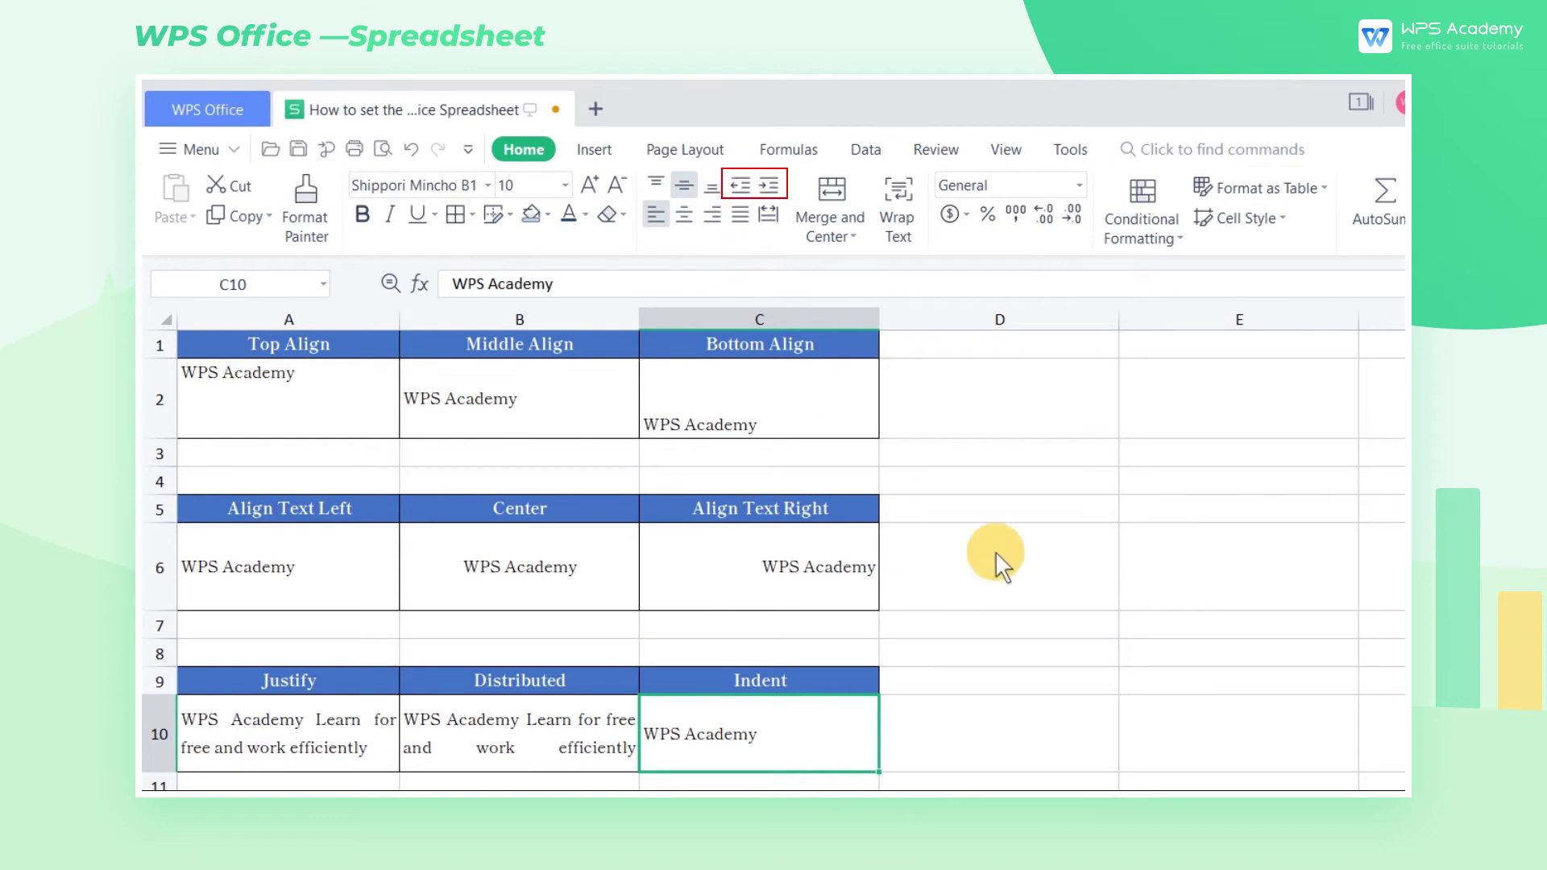
scroll(1107, 723, down, 2)
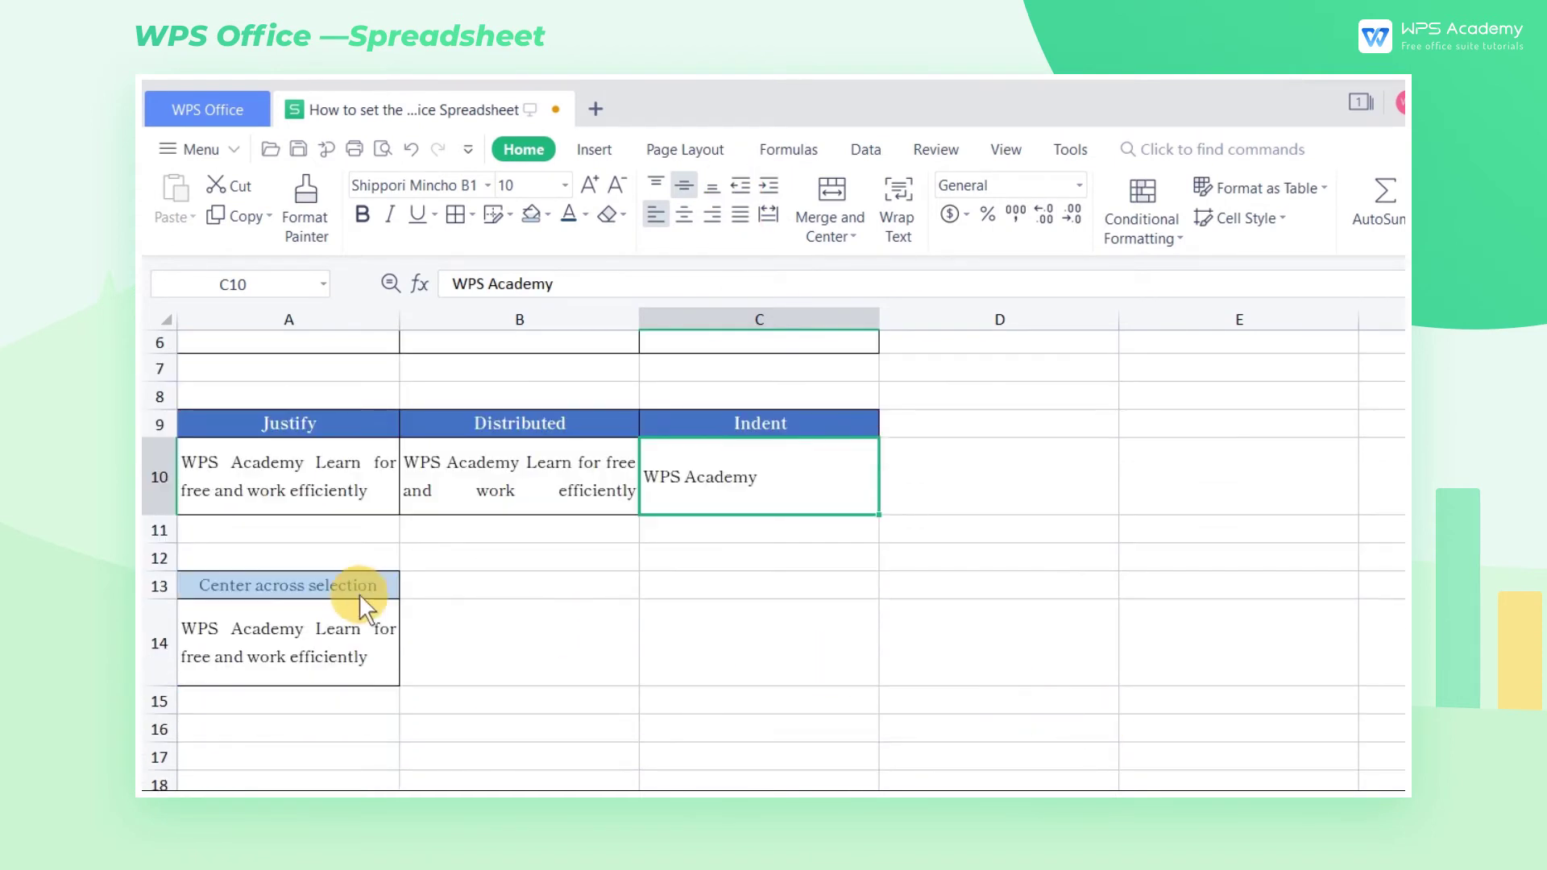
- Set A13:C14 to Center across selection horizontal alignment in Format Cells
drag(360, 593, 549, 525)
right_click(352, 508)
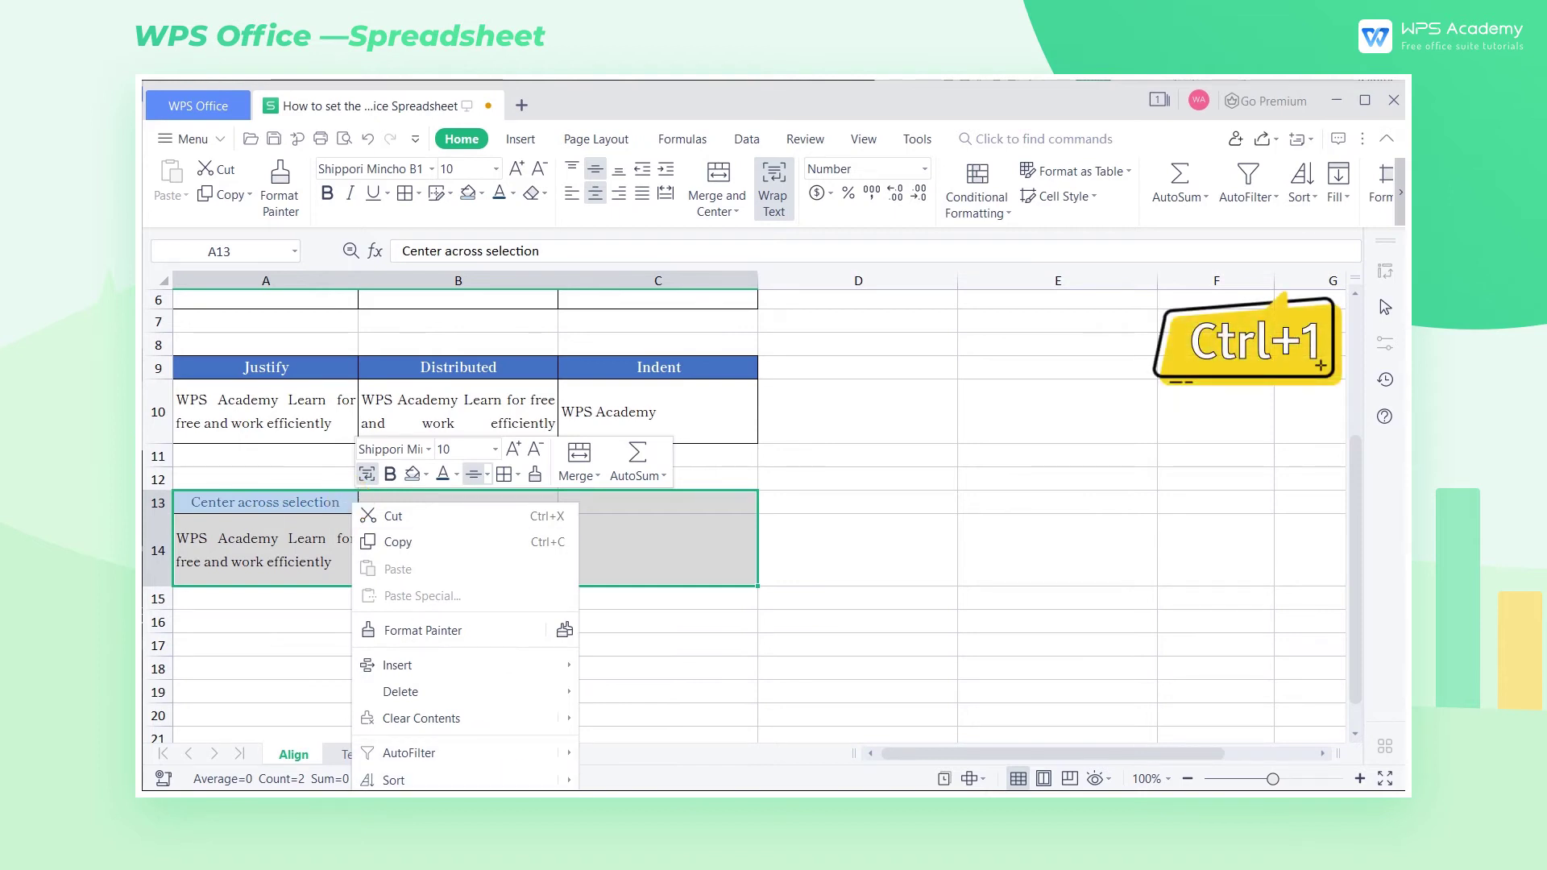
key(ctrl+1)
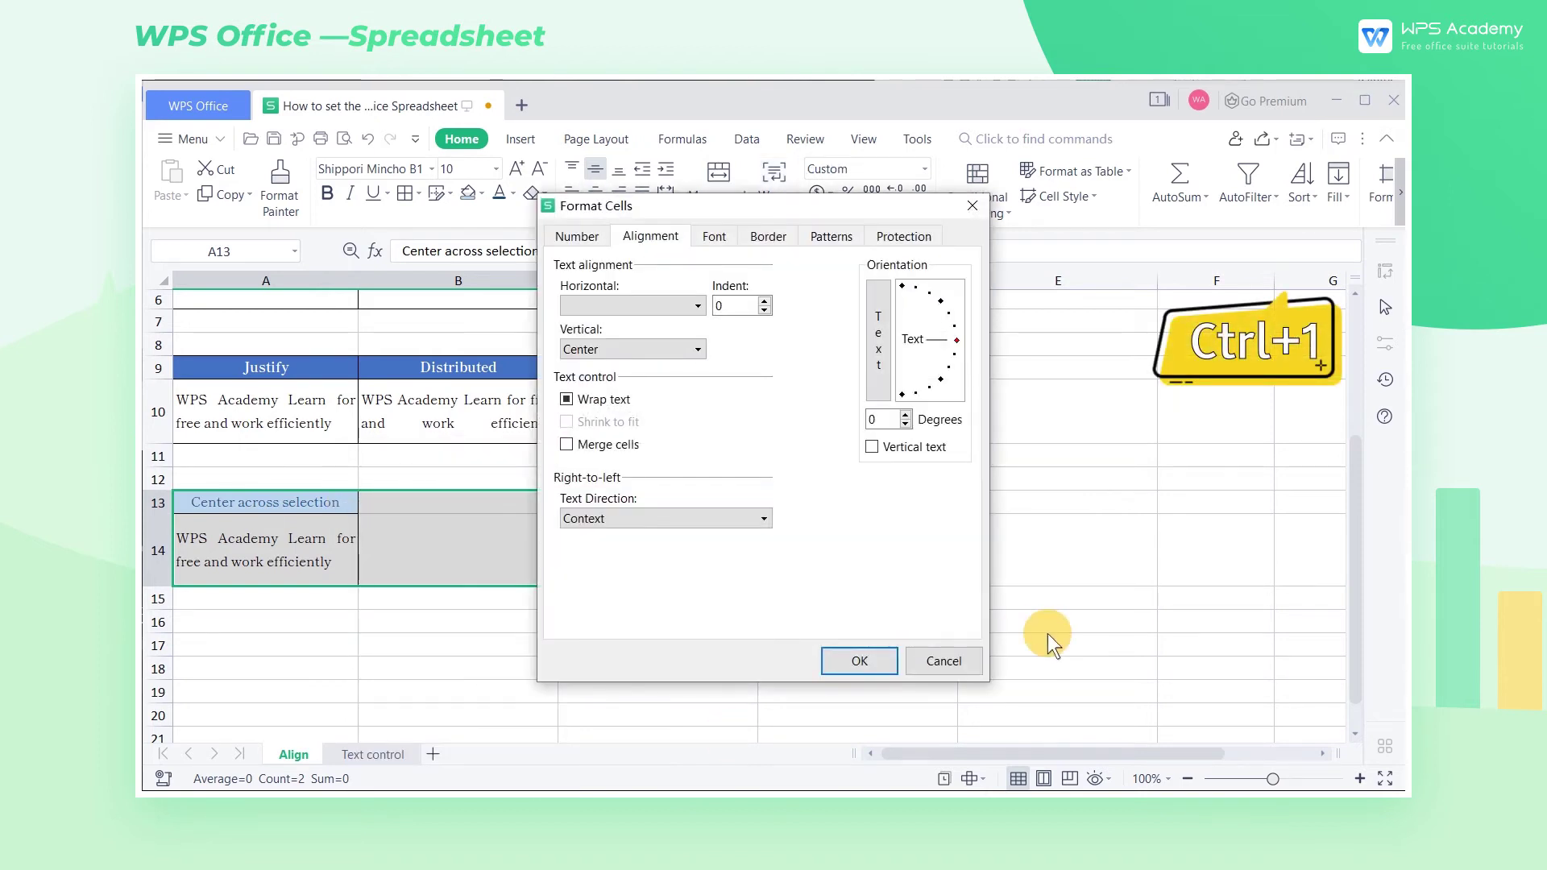
drag(877, 206, 1137, 206)
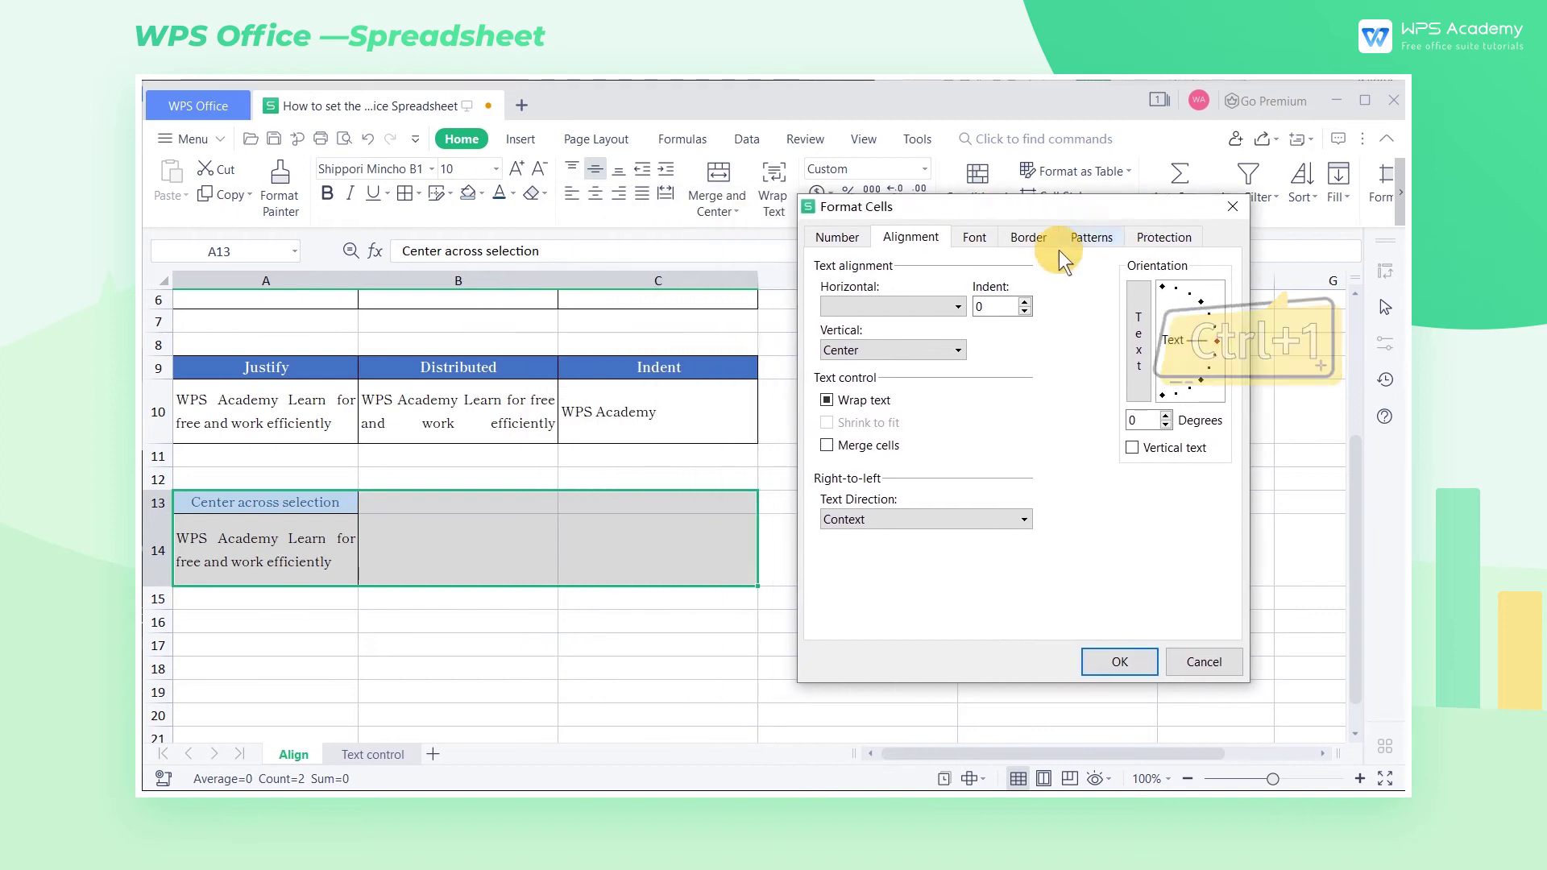
click(919, 307)
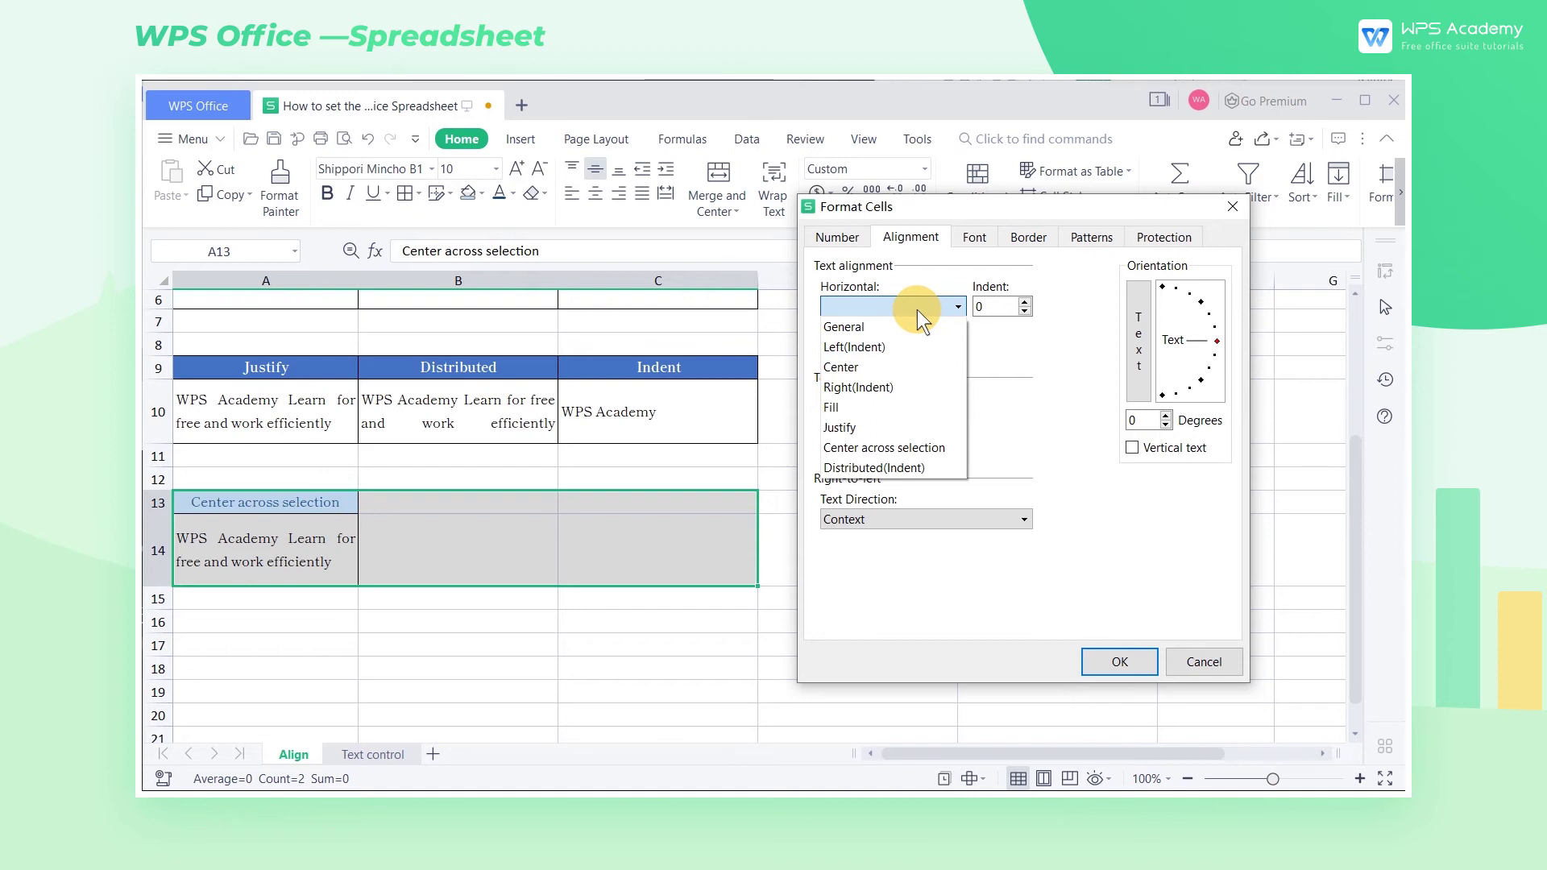
click(884, 447)
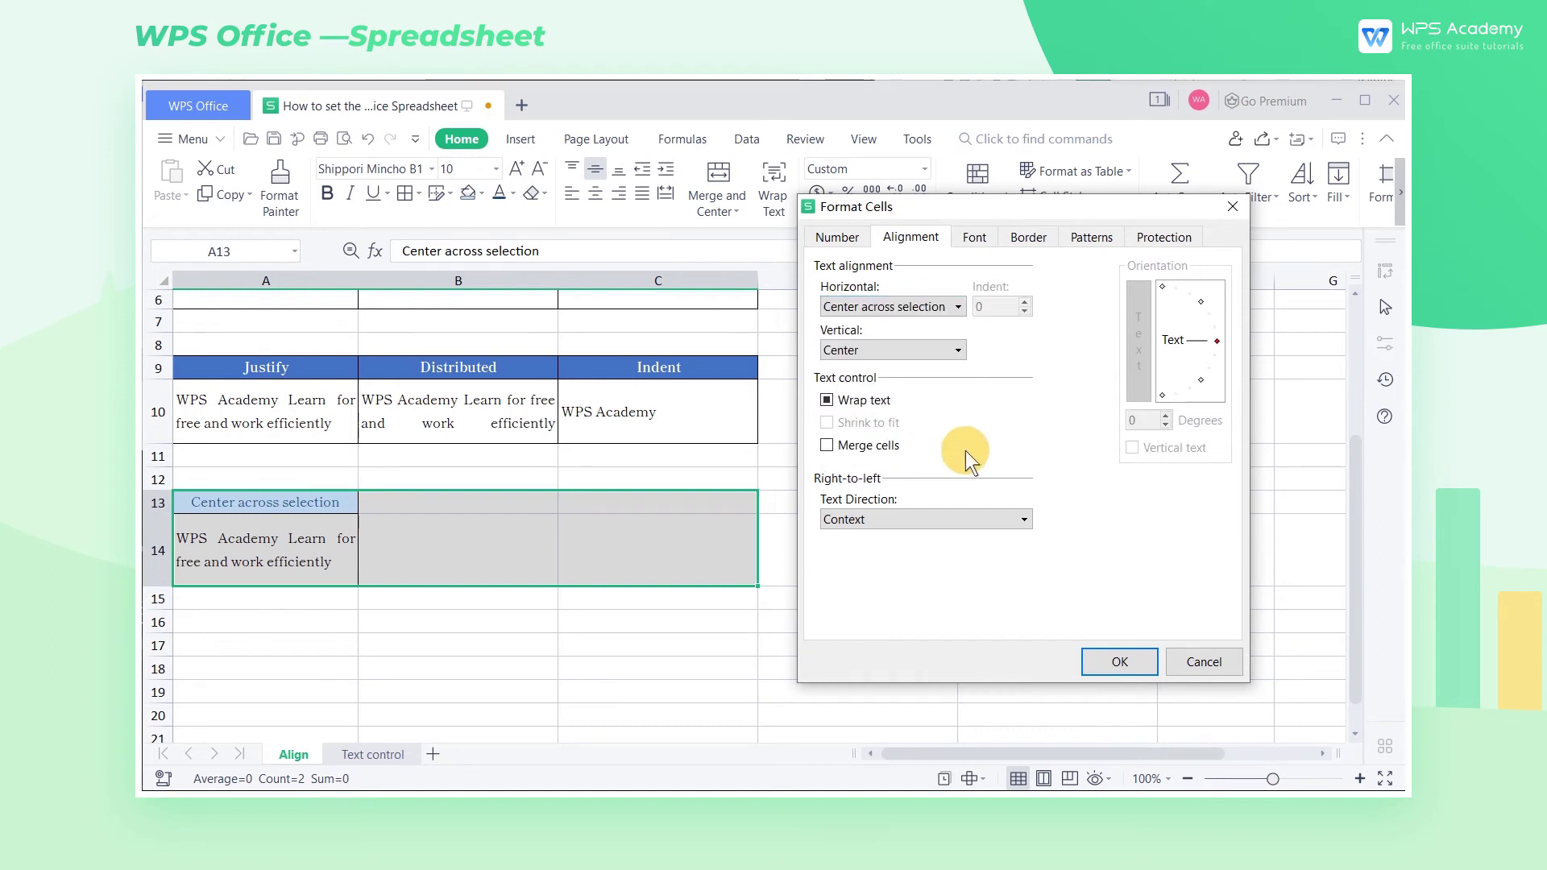
click(1120, 661)
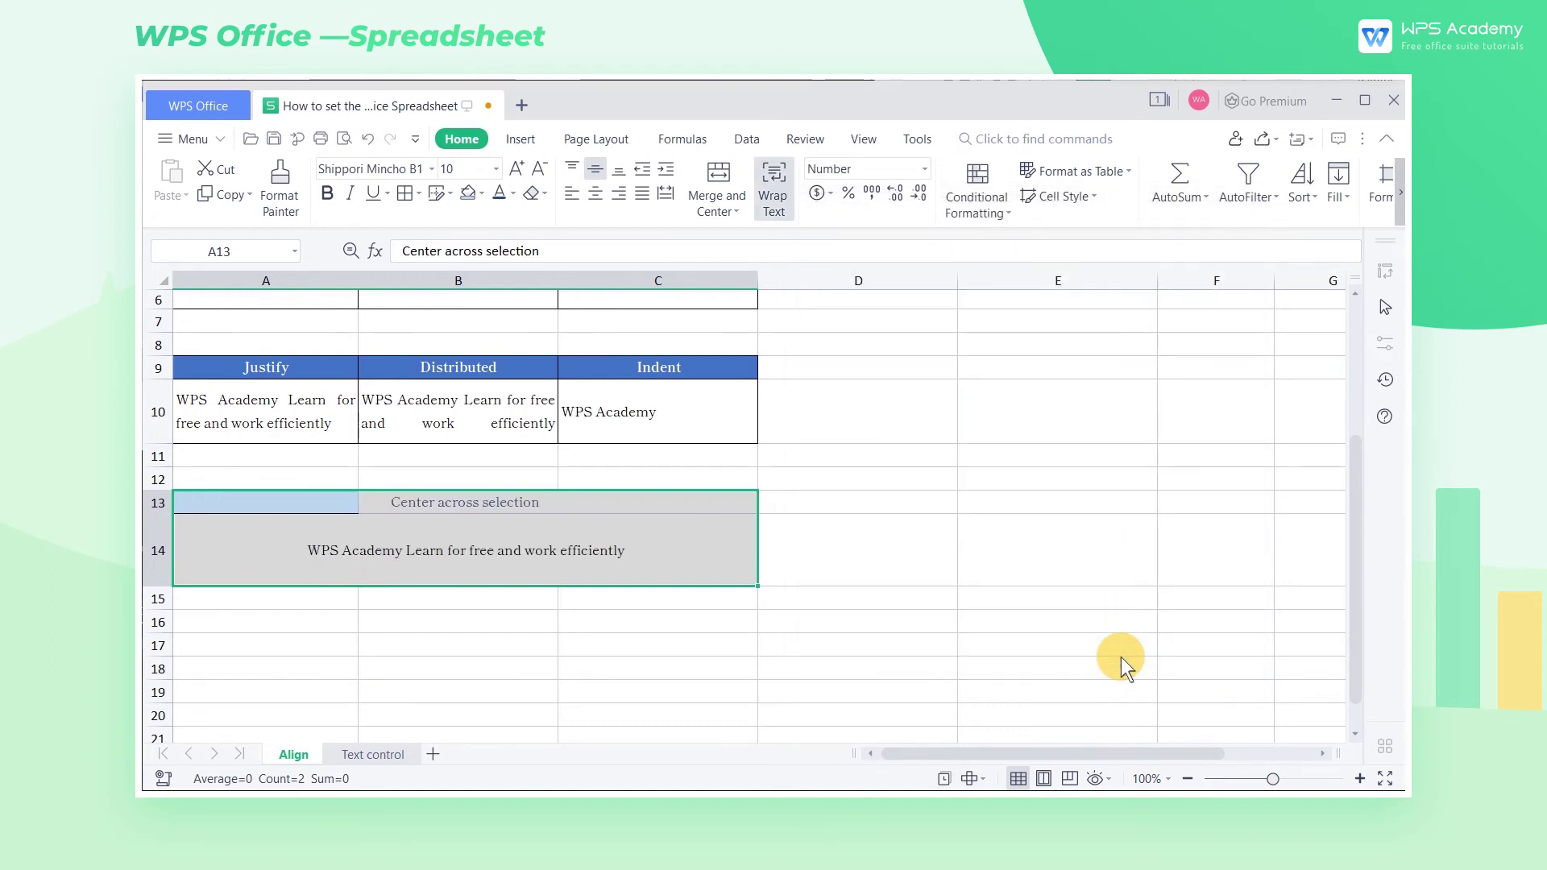
click(1120, 653)
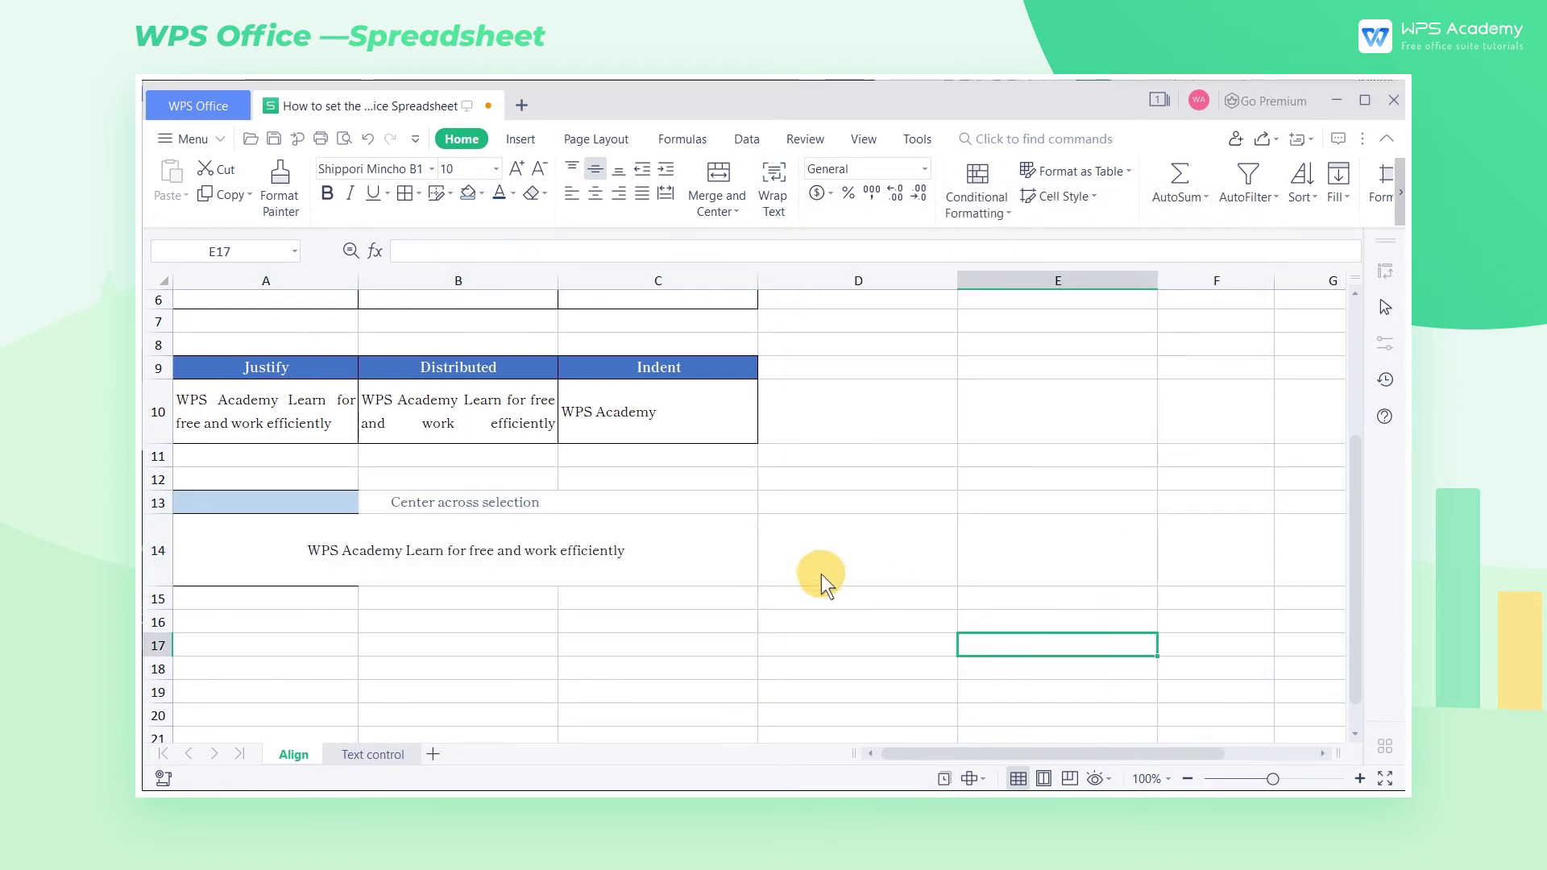
- Check which cell holds the centred text, then show the Text control sheet
click(706, 553)
click(302, 554)
click(904, 569)
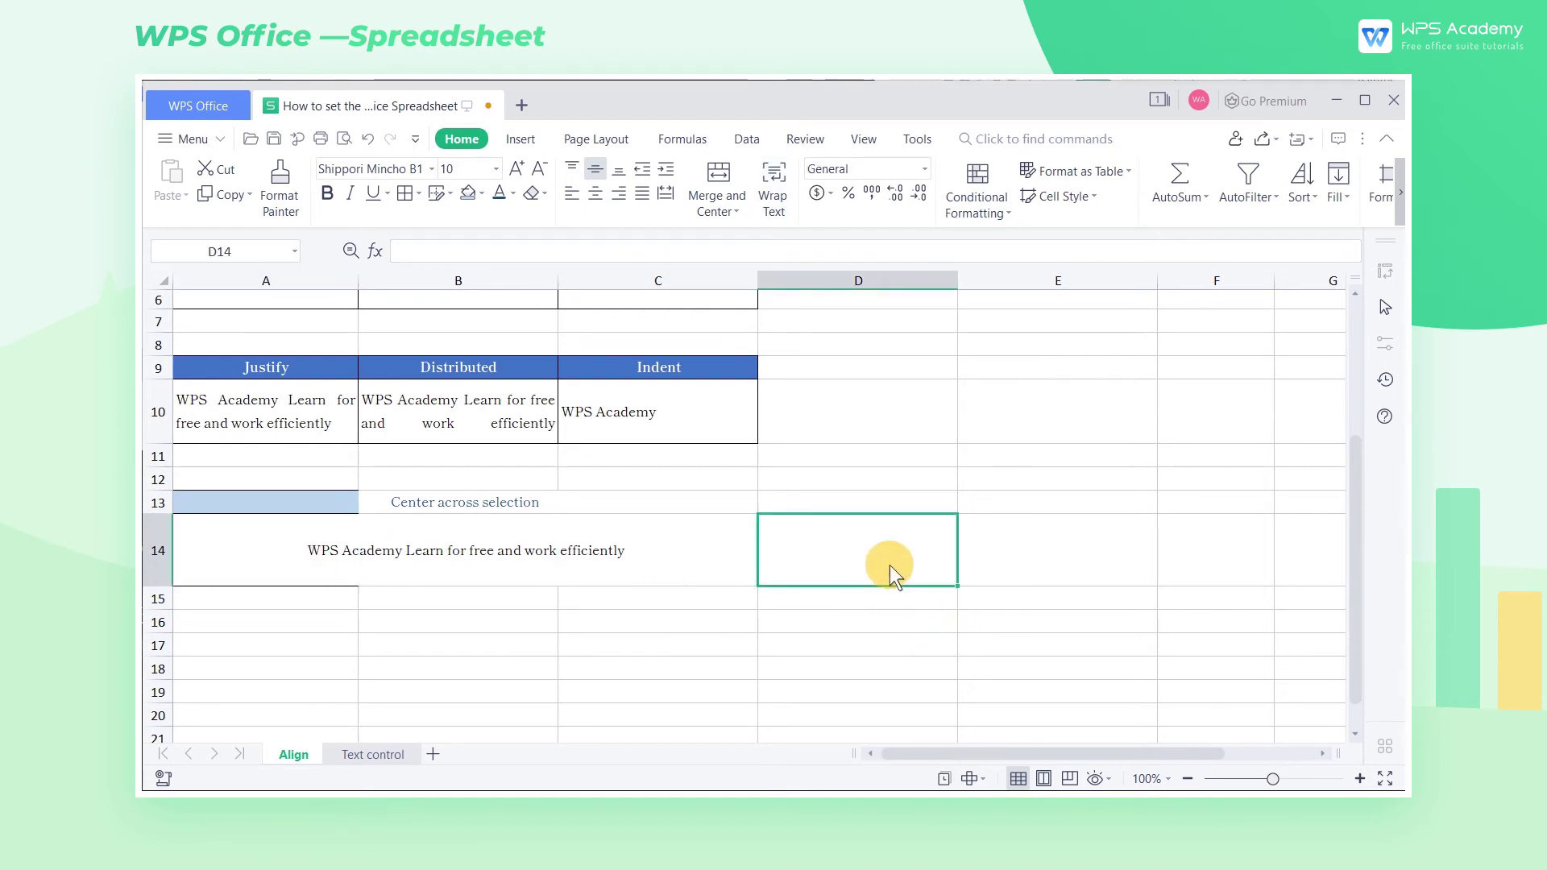
click(372, 755)
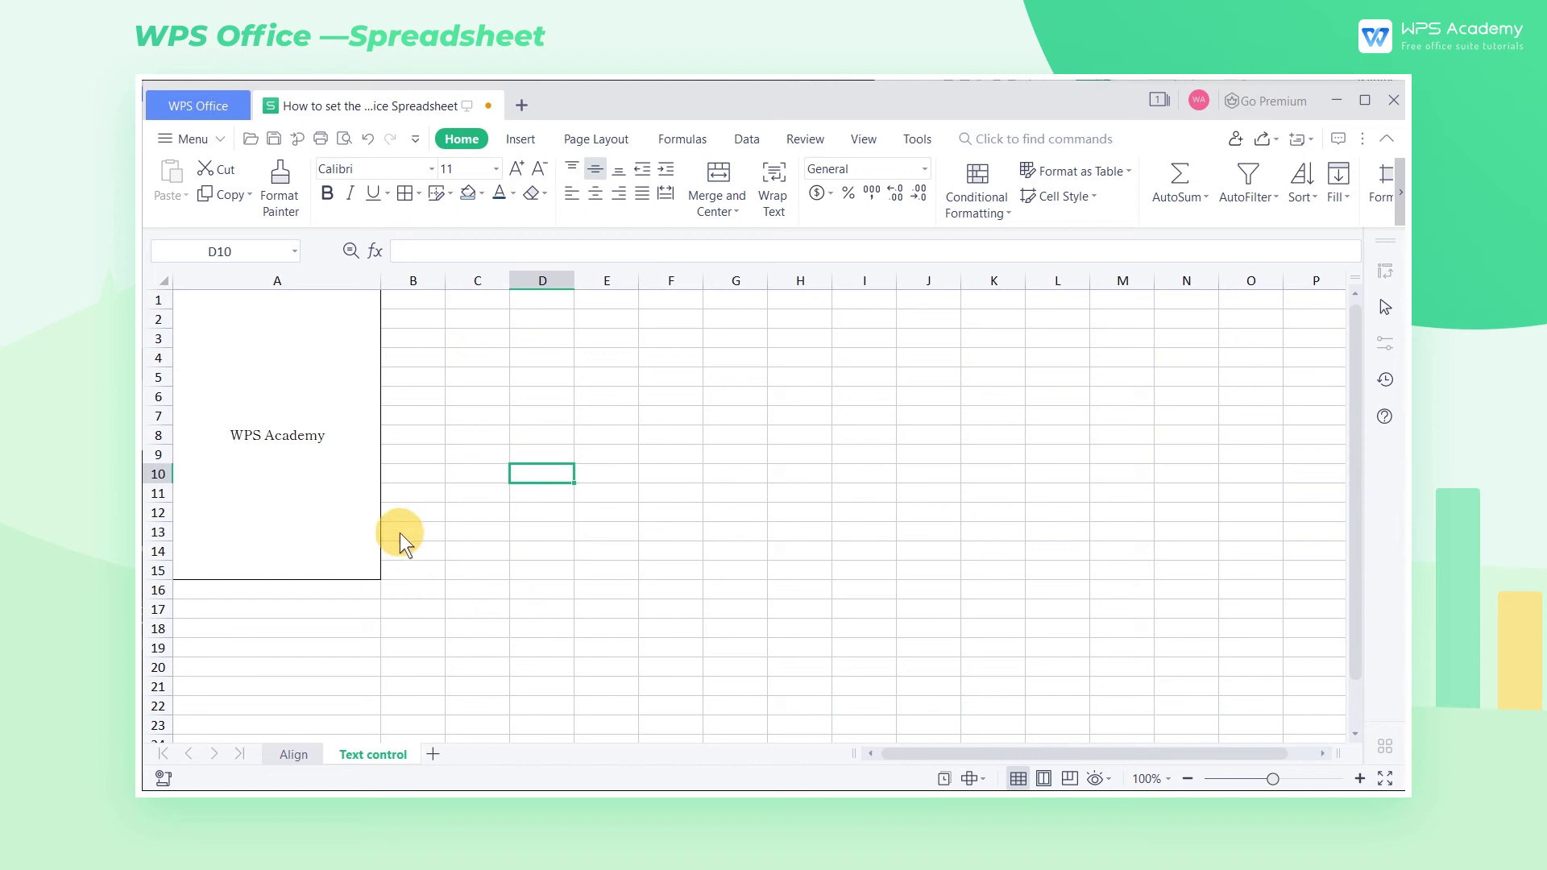
- Rotate the text in merged cell A1 to 44 degrees
click(355, 445)
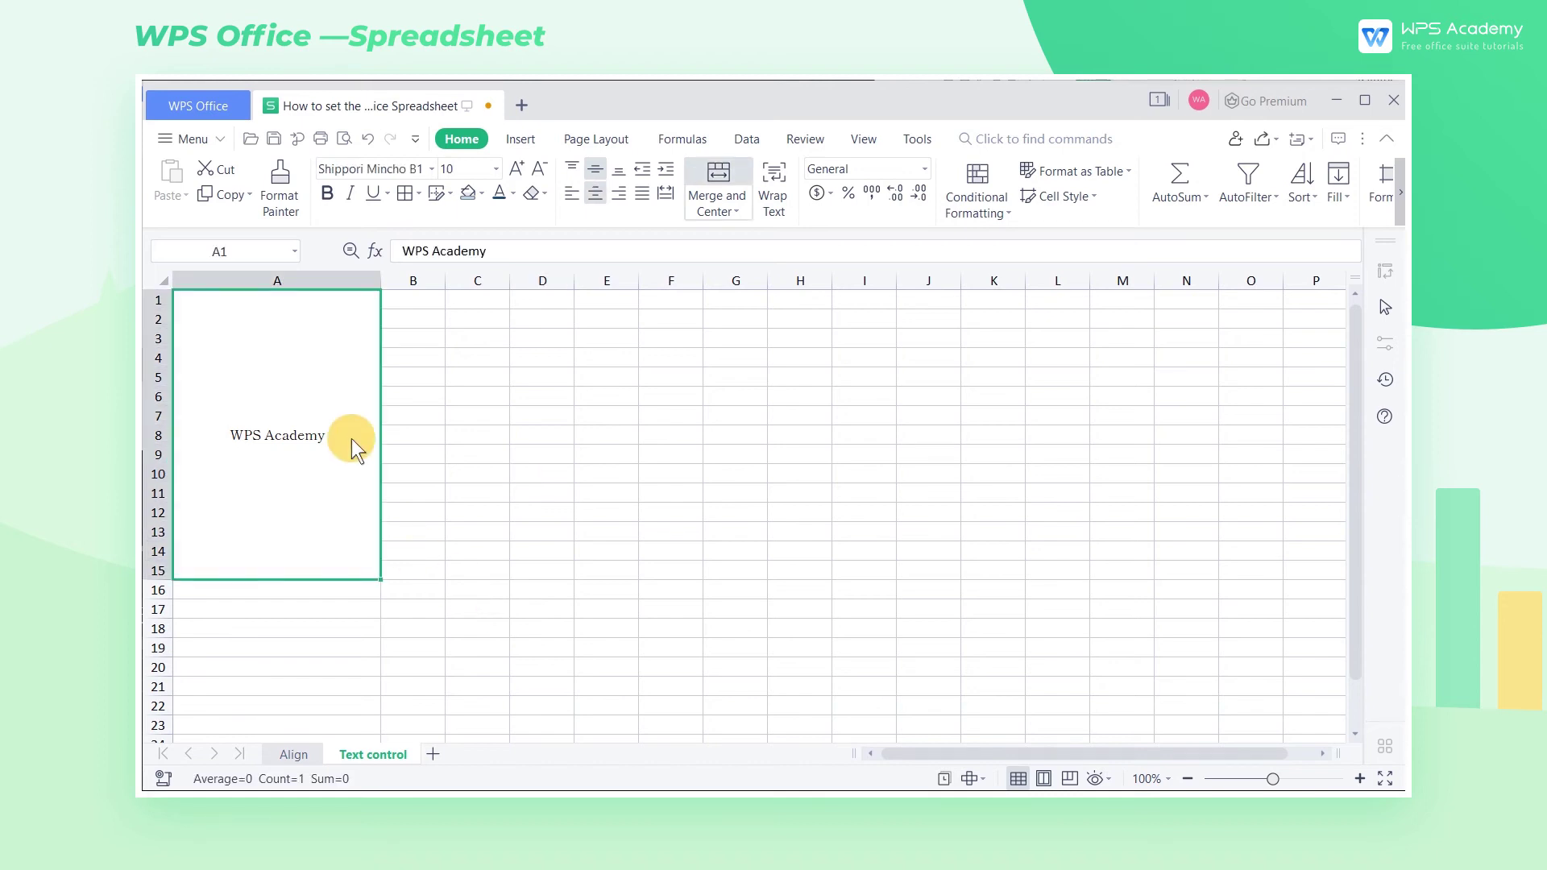
key(ctrl+1)
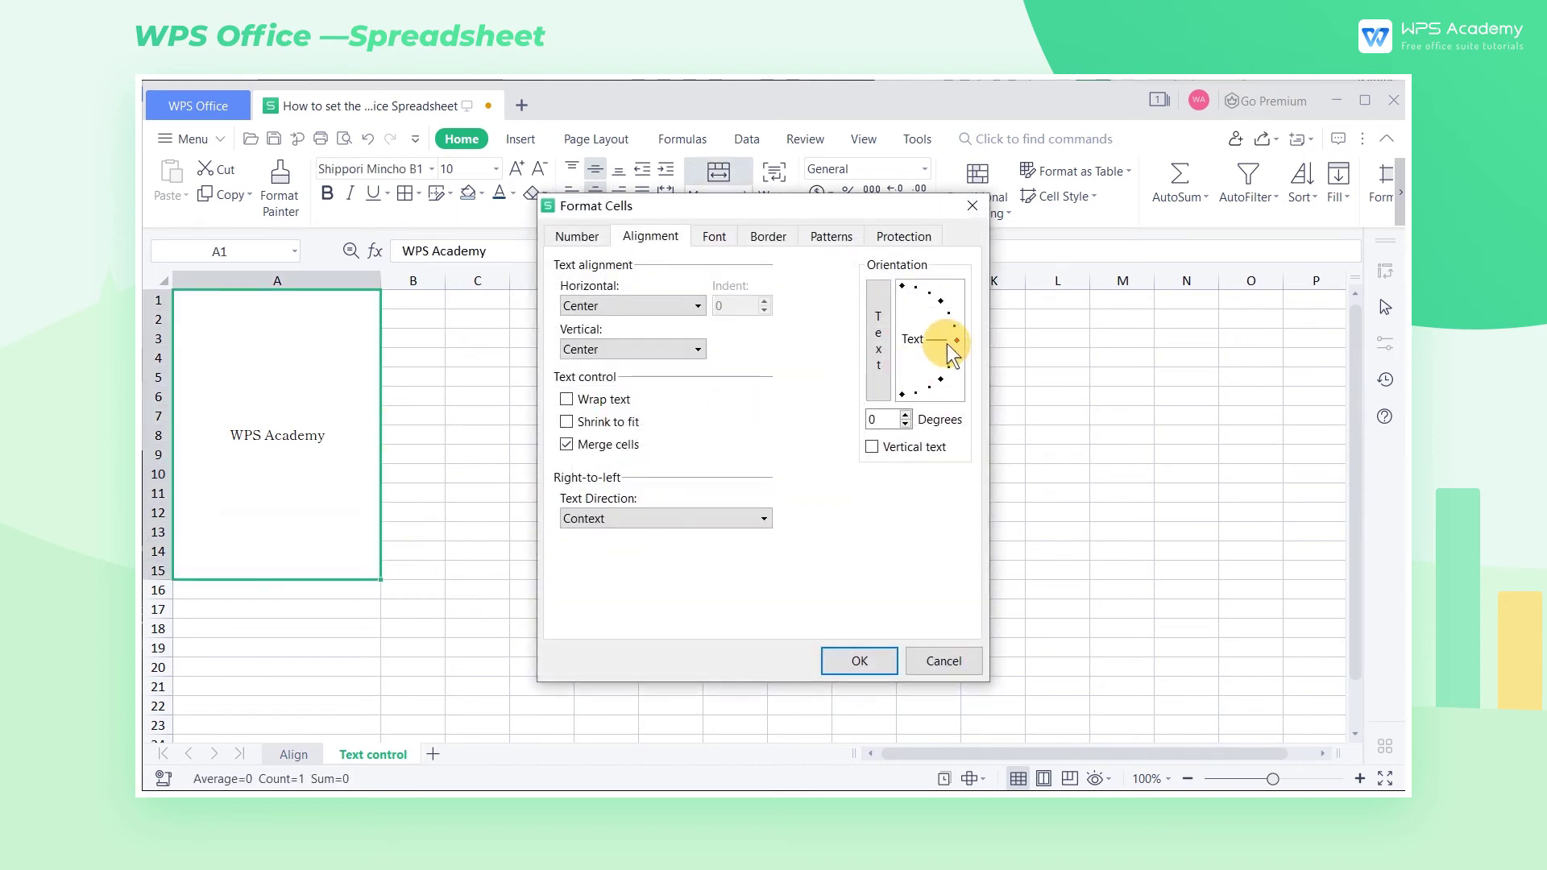
drag(951, 349, 940, 305)
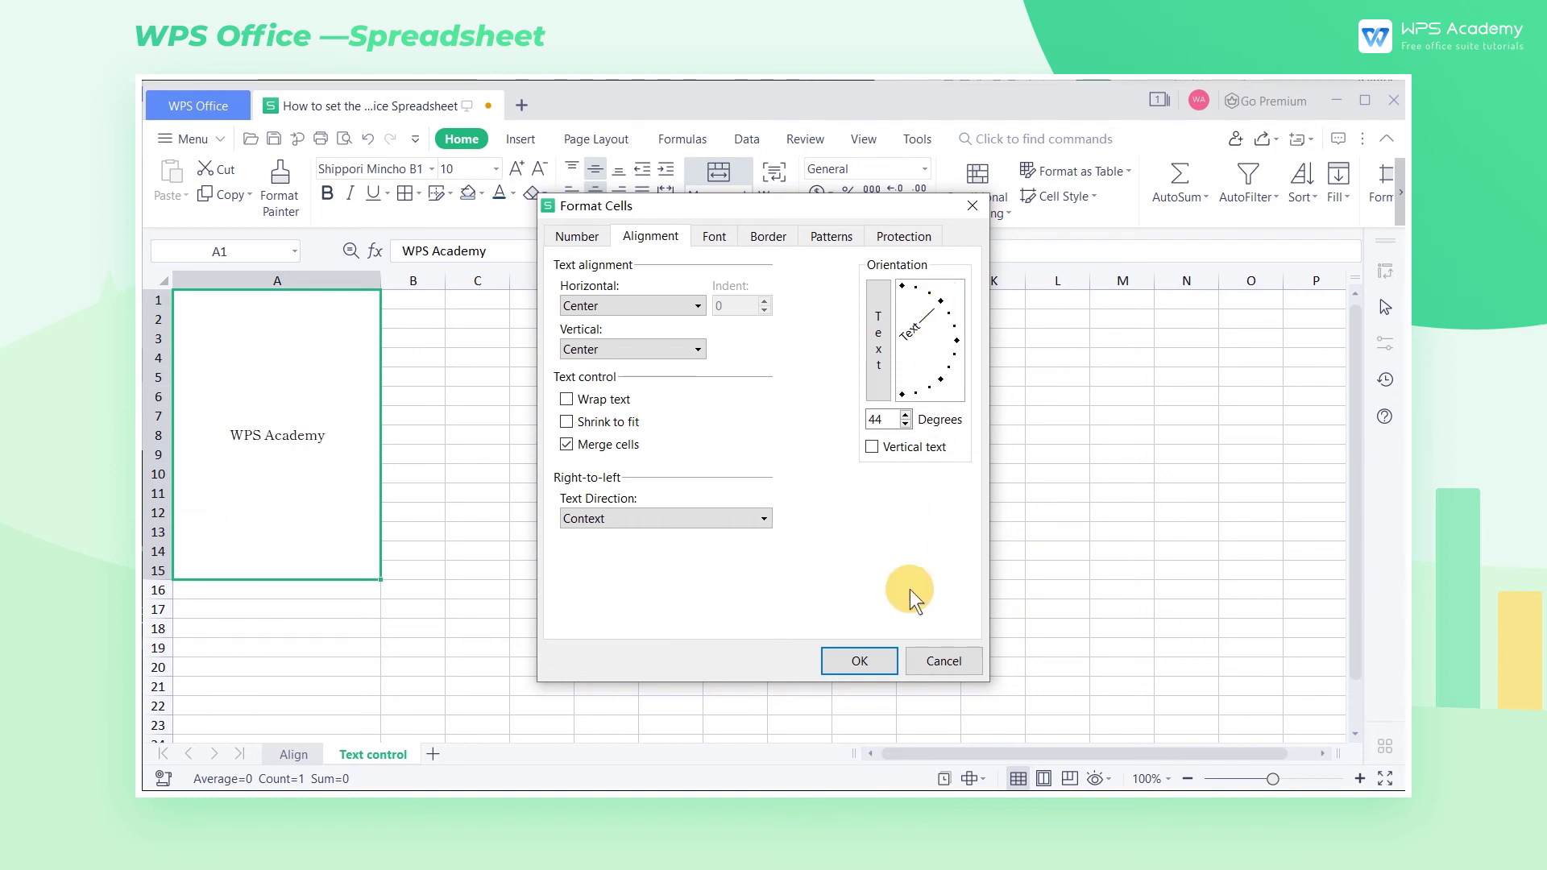
click(860, 661)
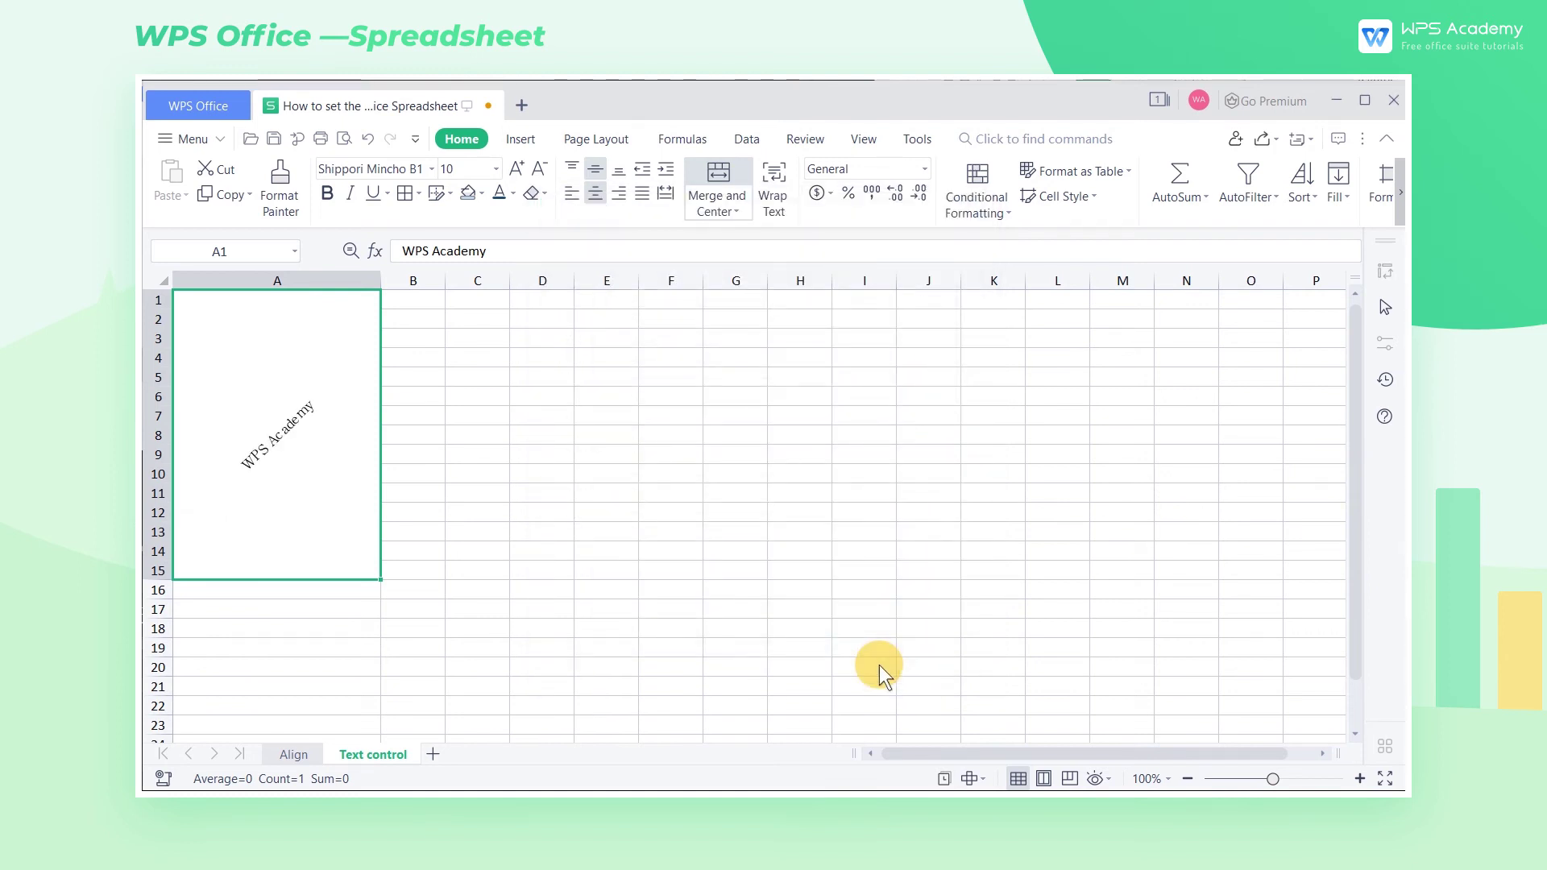
- Switch A1's text to Vertical text in Format Cells
key(ctrl+1)
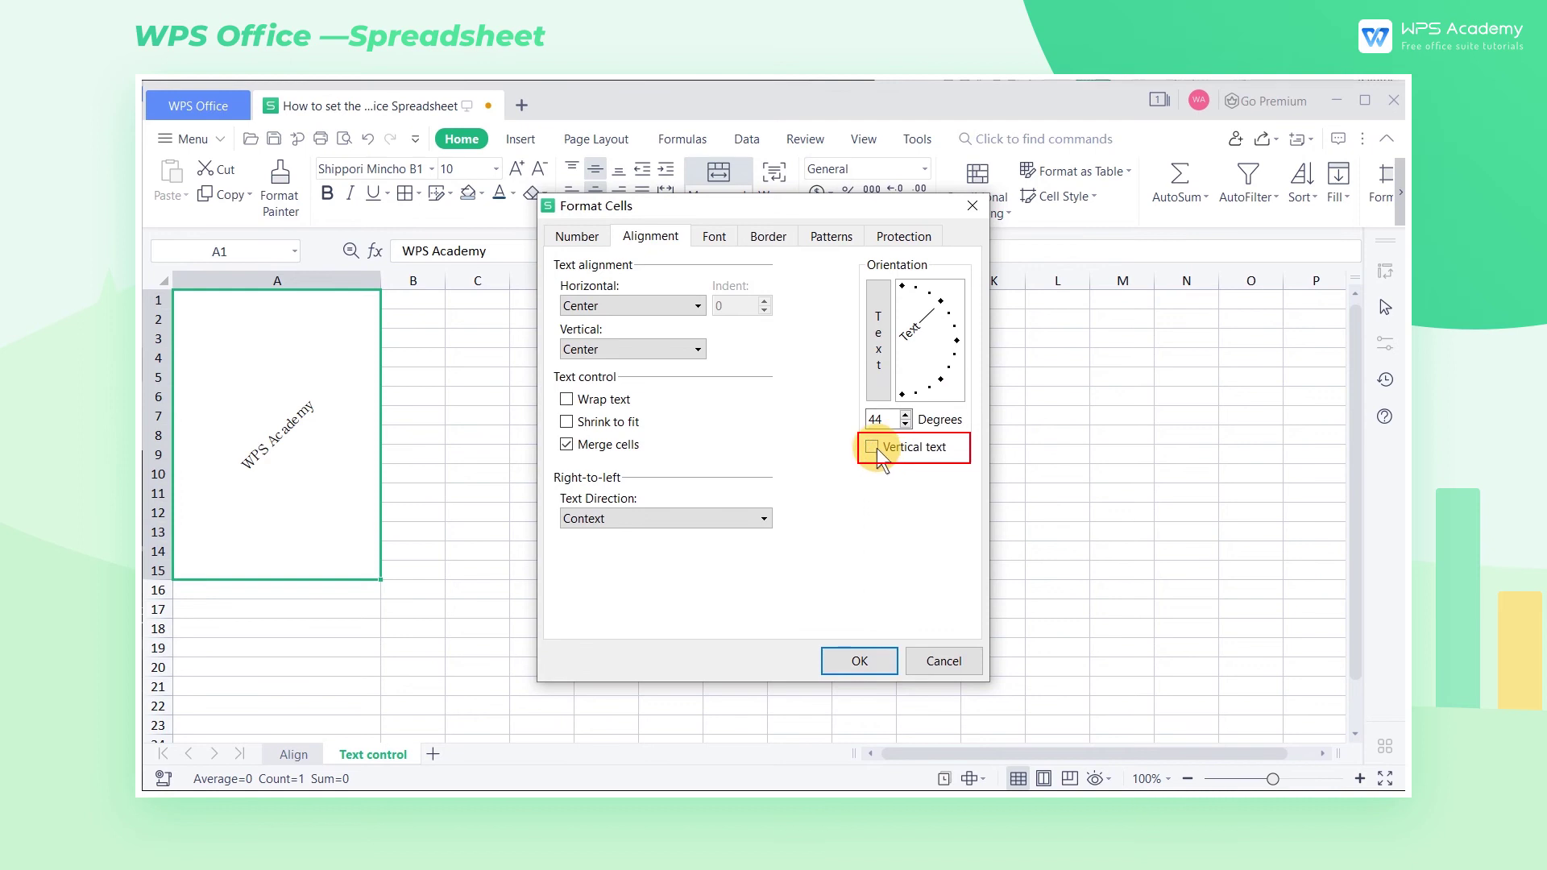
click(873, 447)
click(865, 655)
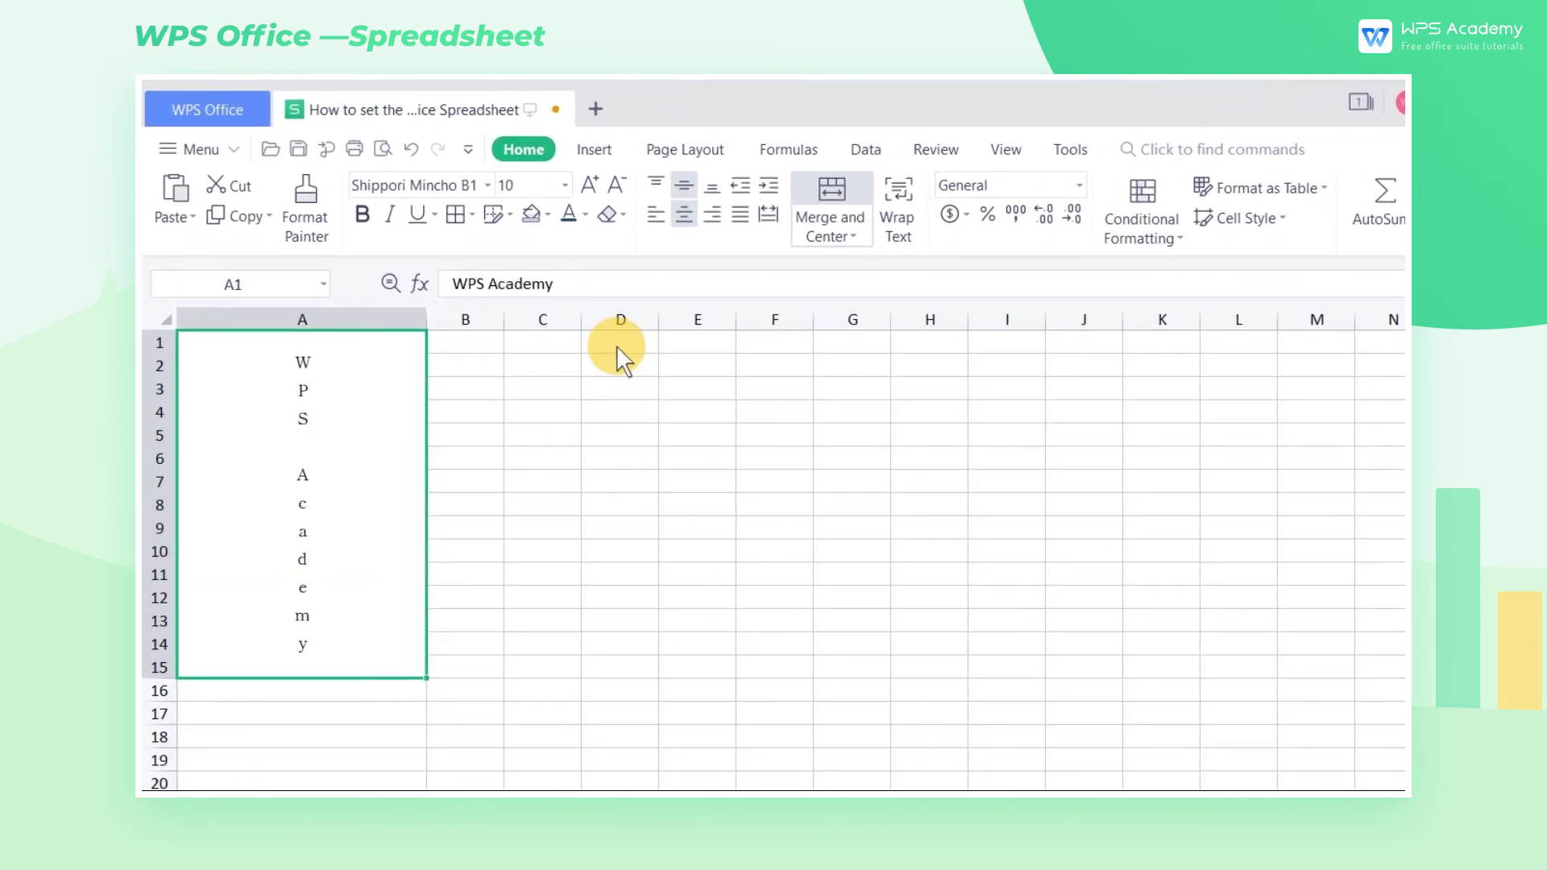
- Turn on Wrap text for D1 and paste WPS Academy into it
click(616, 346)
key(ctrl+1)
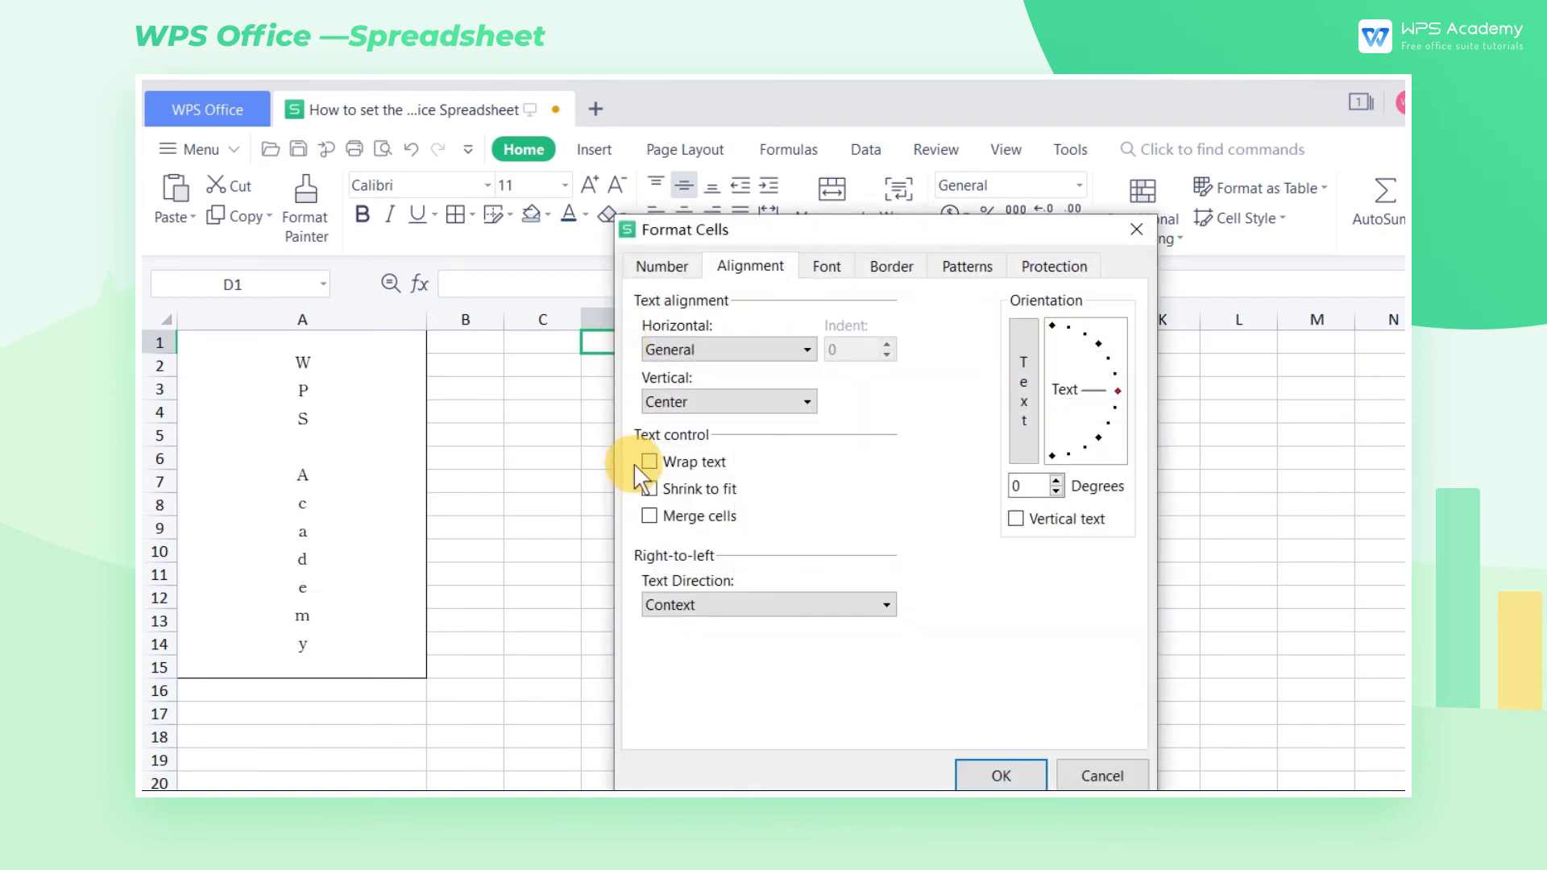
click(649, 462)
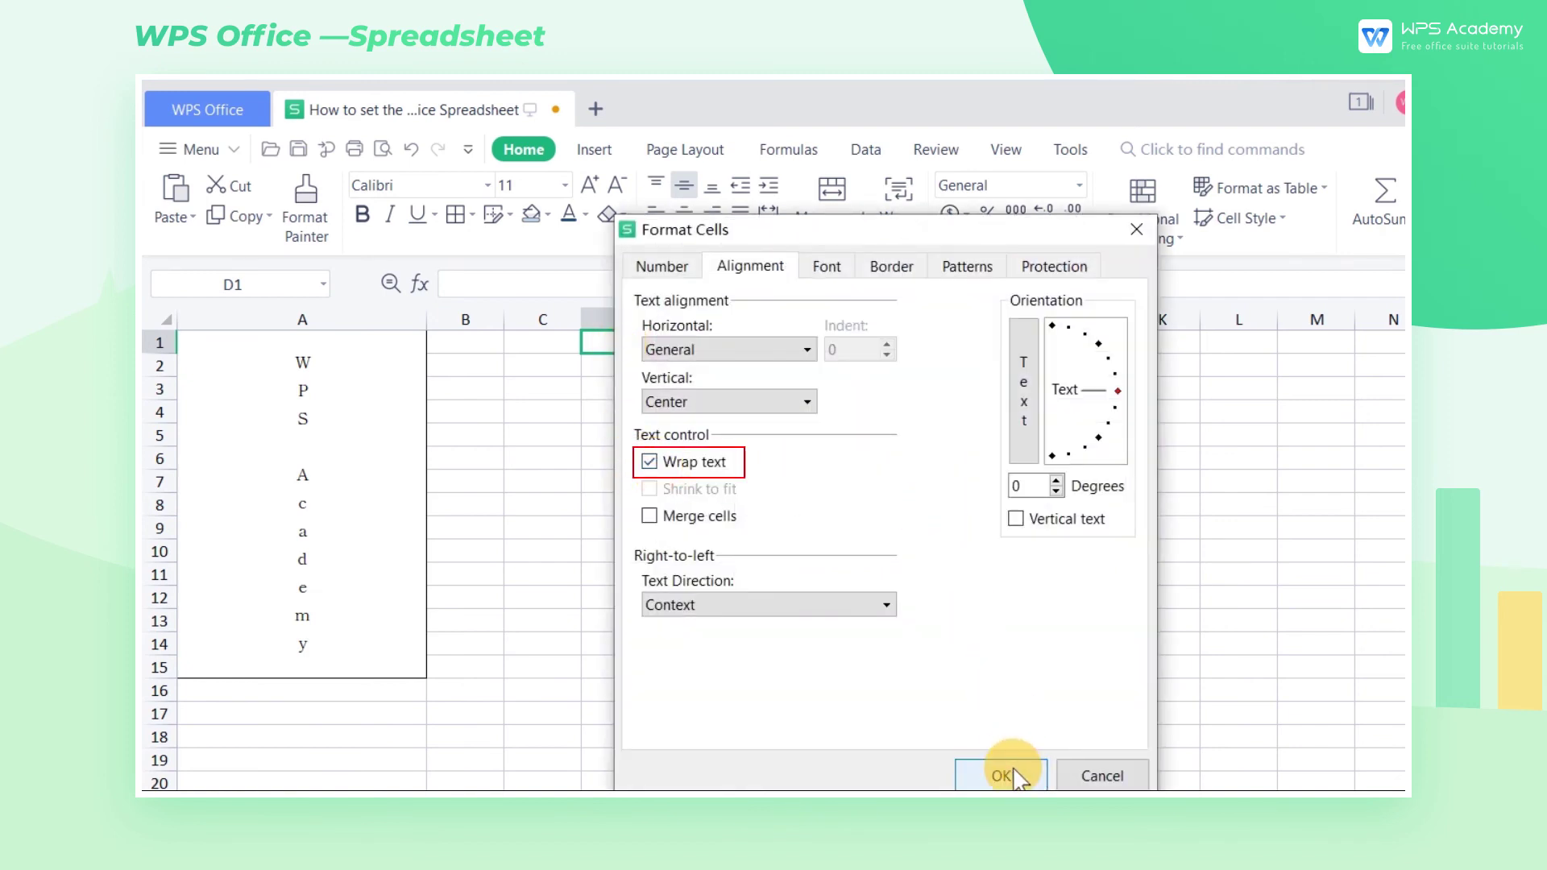
click(1003, 776)
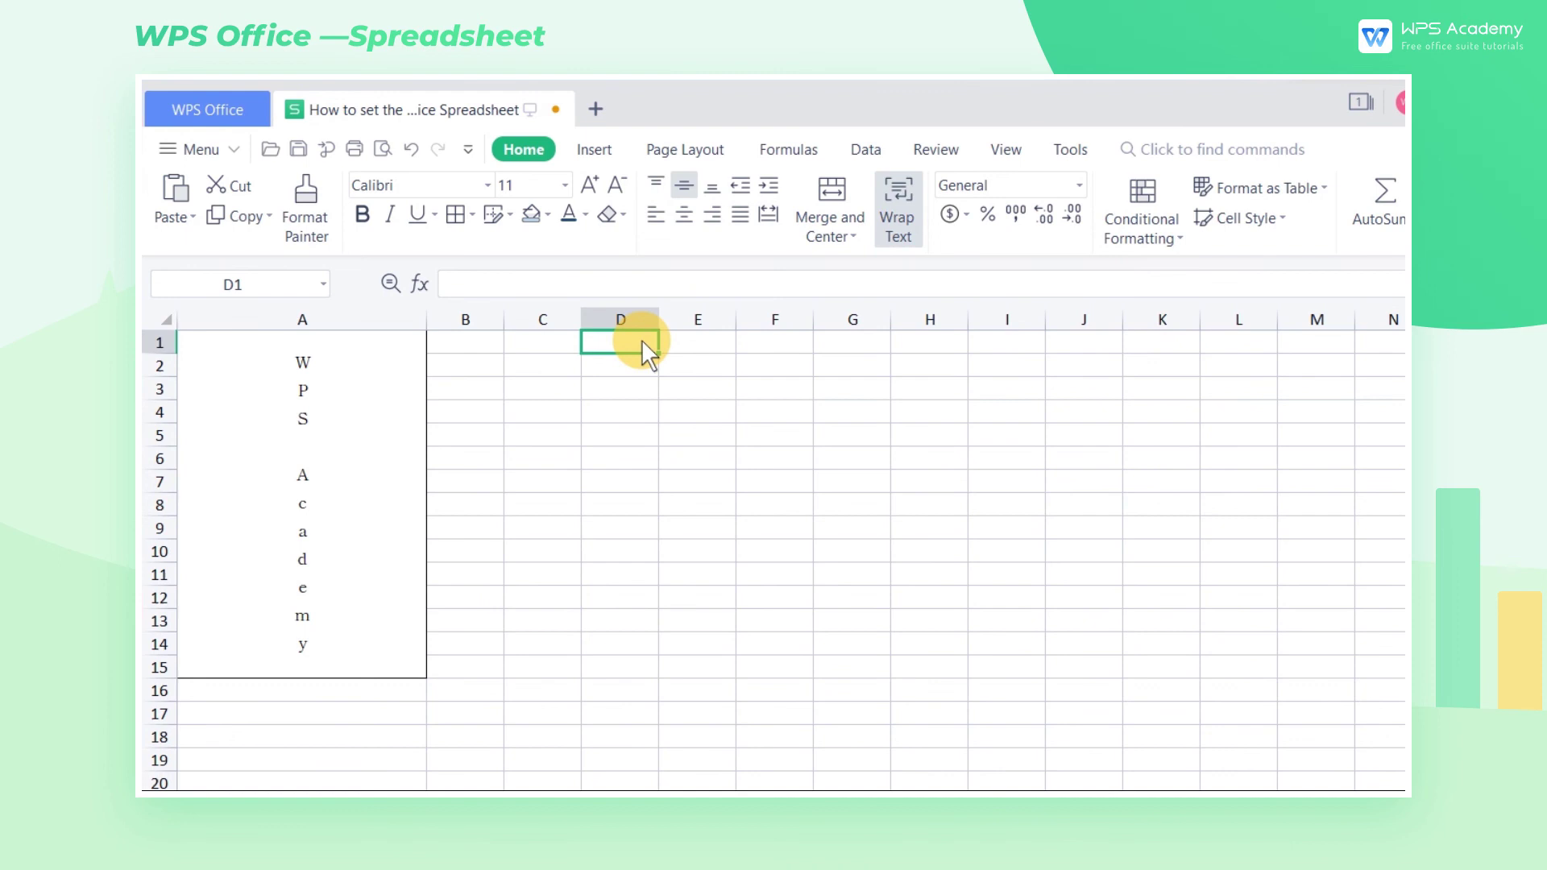
text(WPS Academy)
text(WPS Academy)
key(Tab)
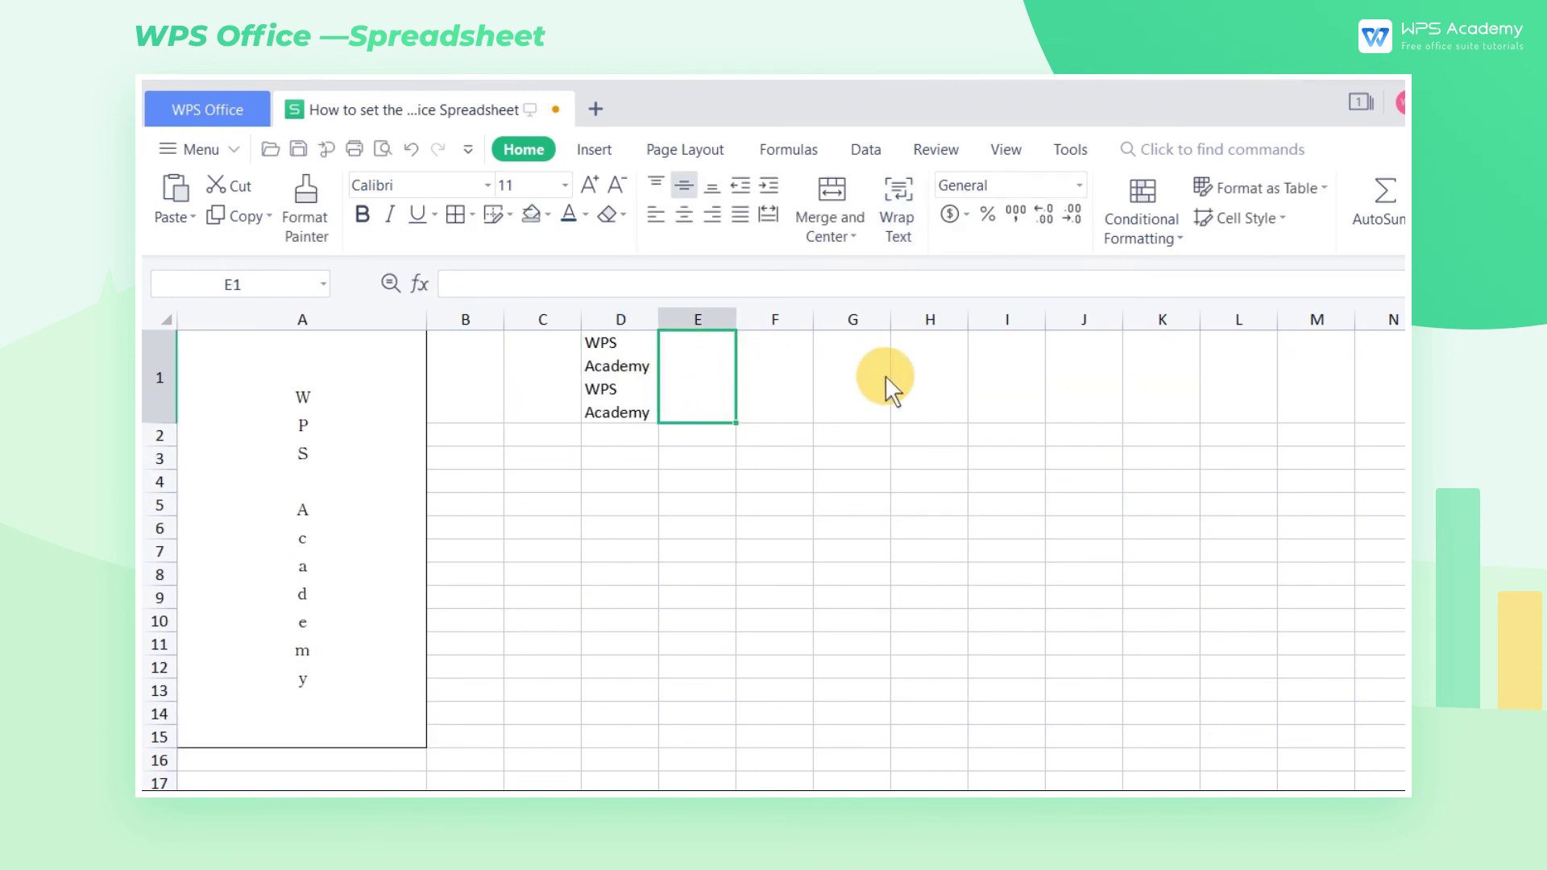
- Turn on Shrink to fit for E1 and paste WPS Academy into it
key(ctrl+1)
click(649, 489)
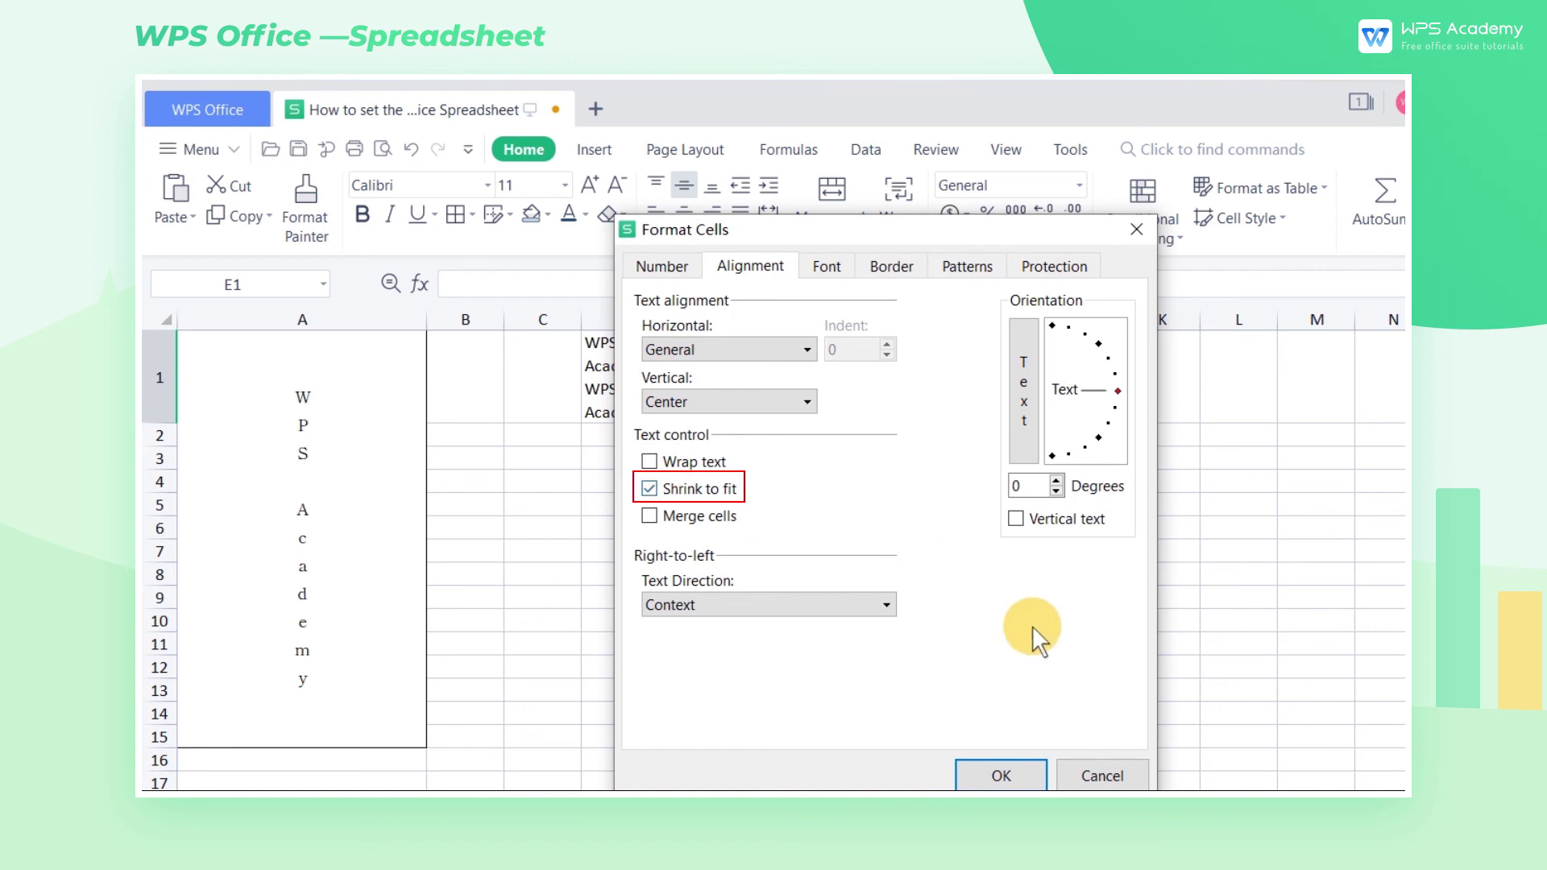
click(1001, 775)
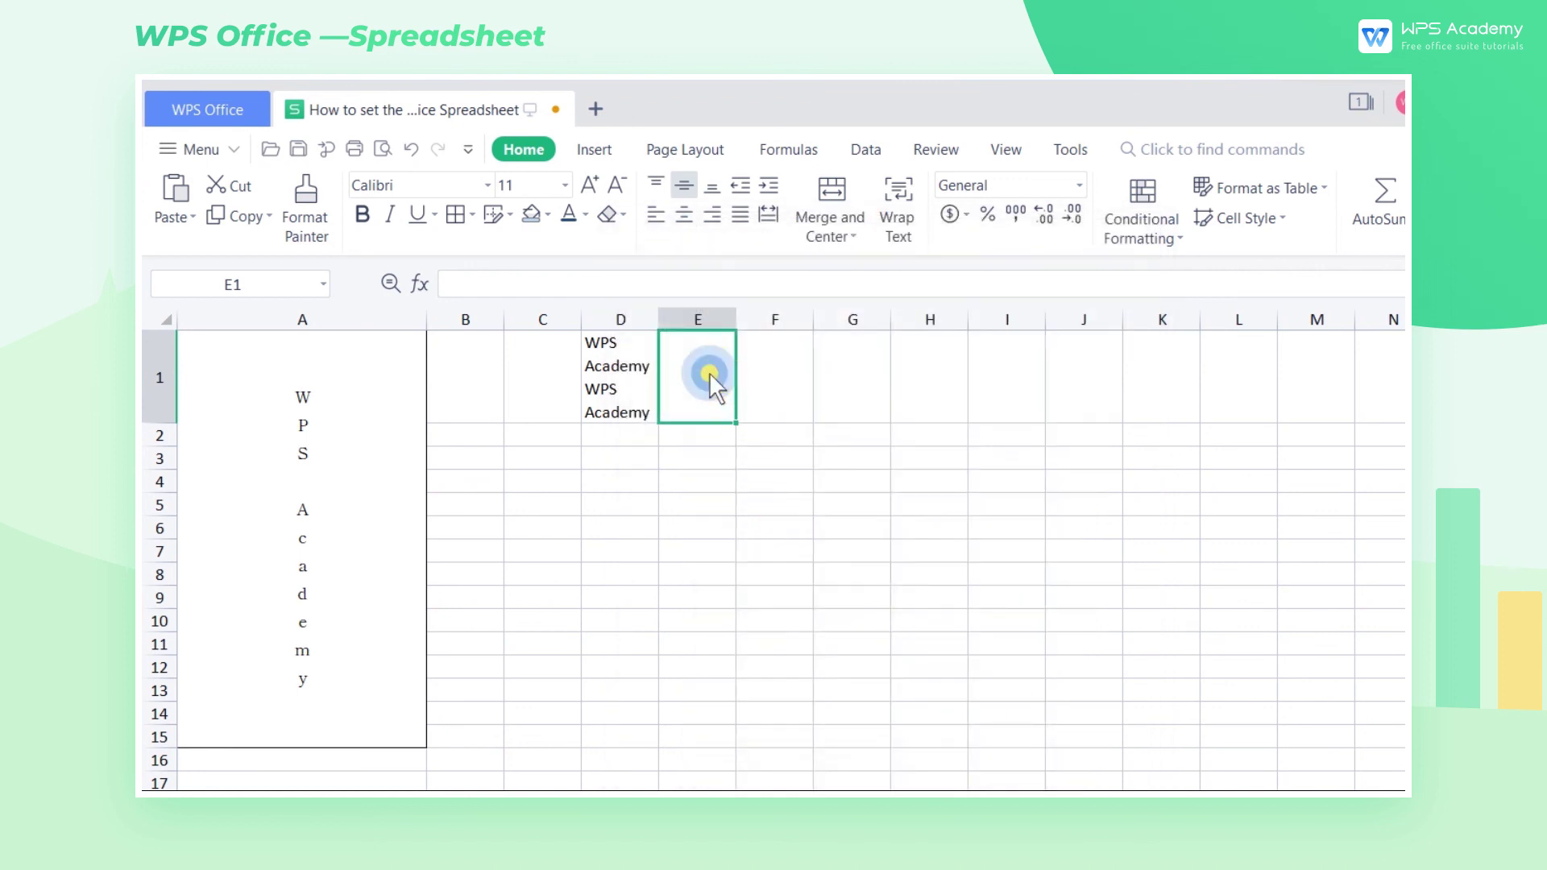
double_click(710, 372)
text(WPS Academy)
click(774, 458)
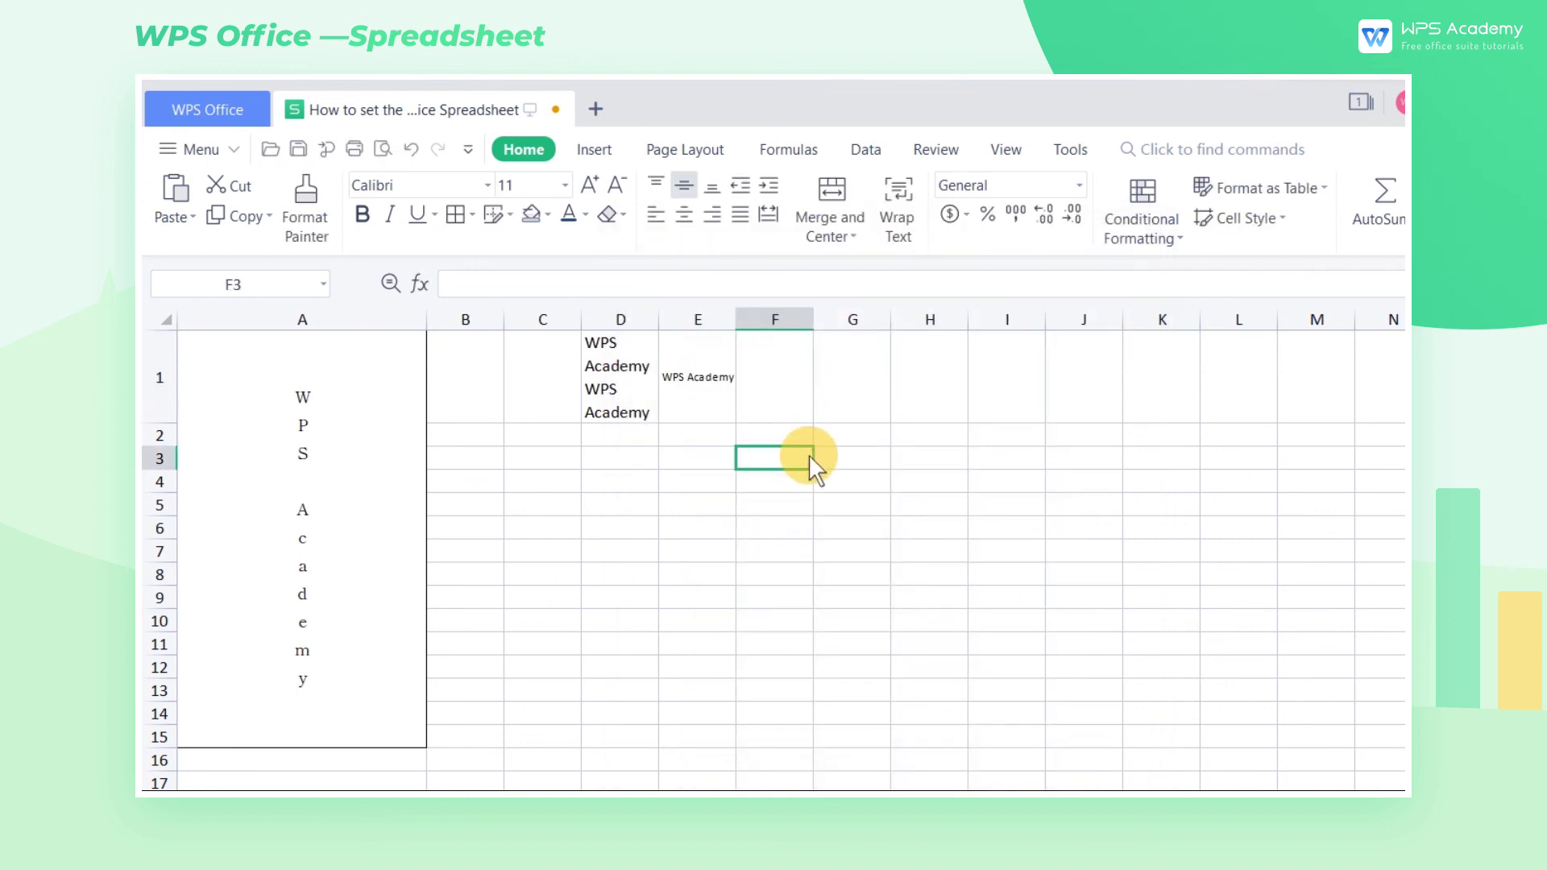
- Merge F1:G1 and paste WPS Academy into the merged cell
drag(792, 387, 832, 379)
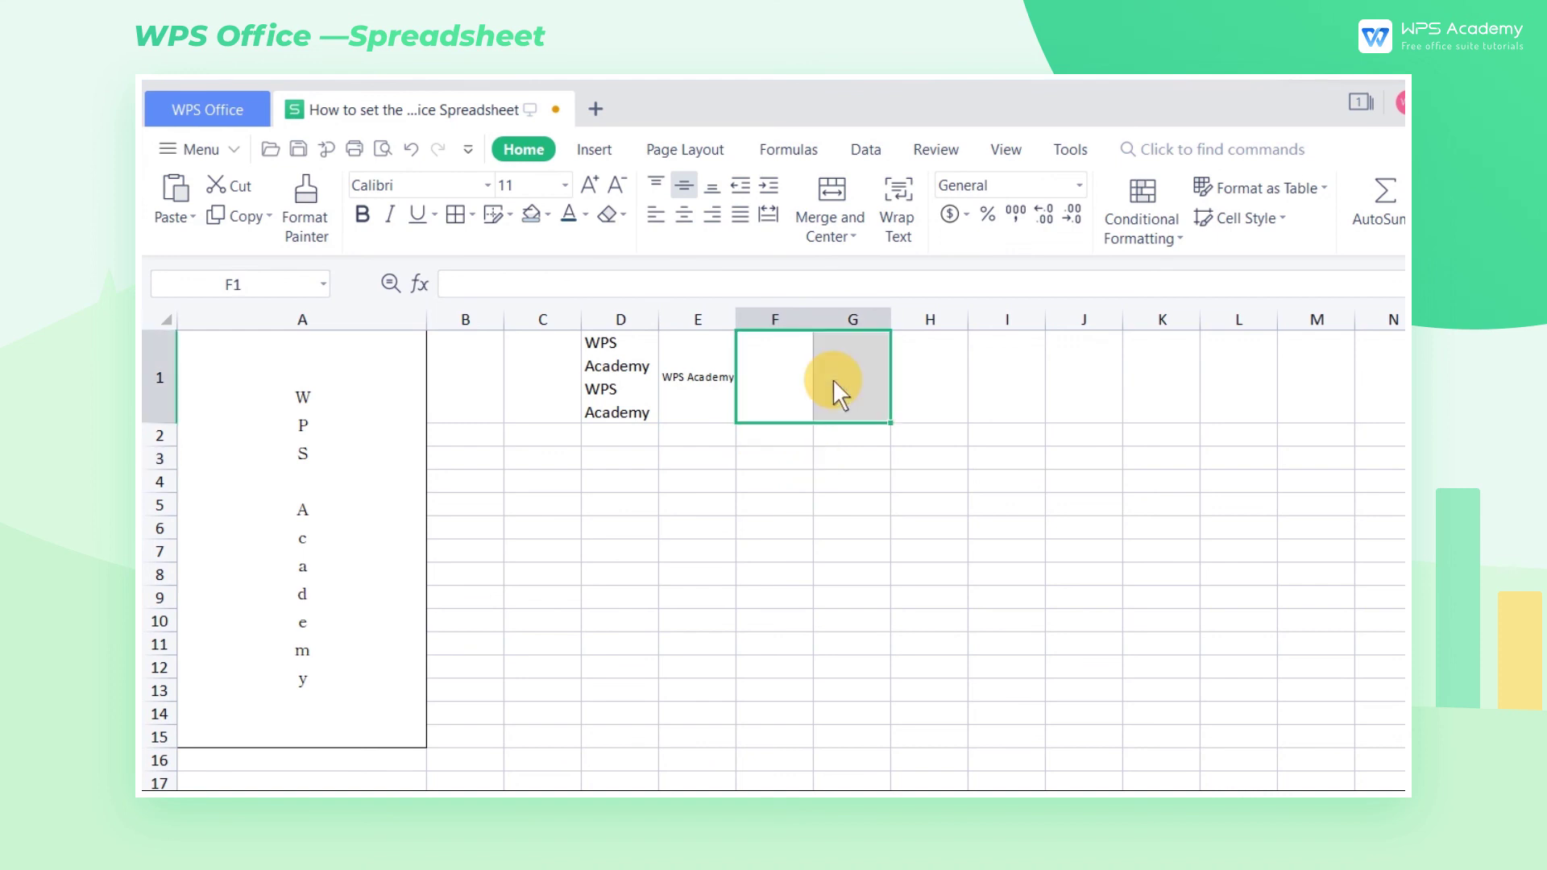
key(ctrl+1)
click(649, 515)
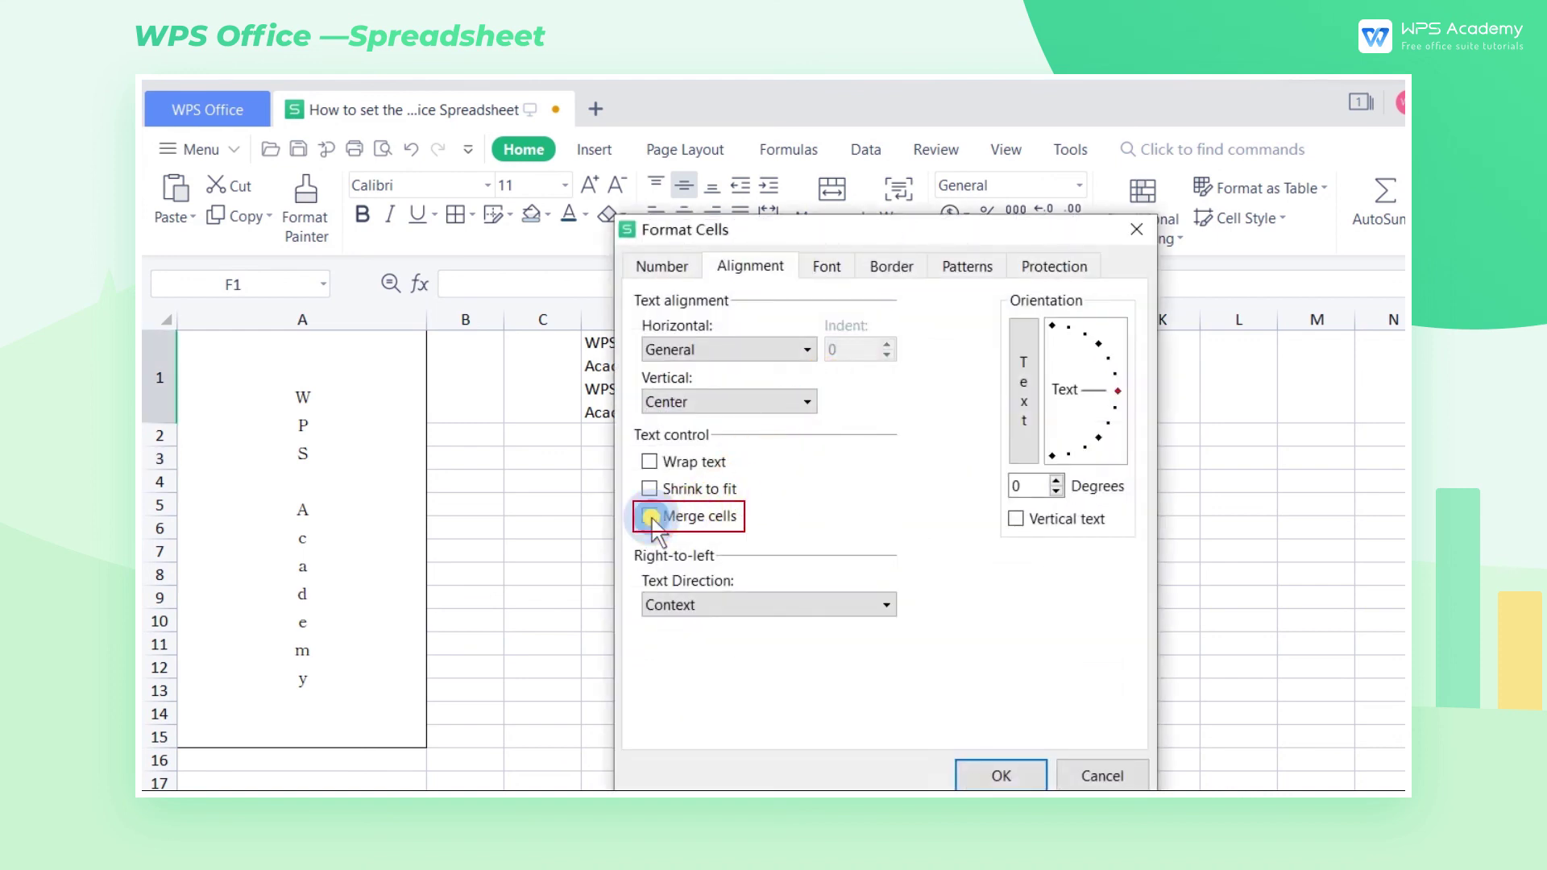
click(1000, 771)
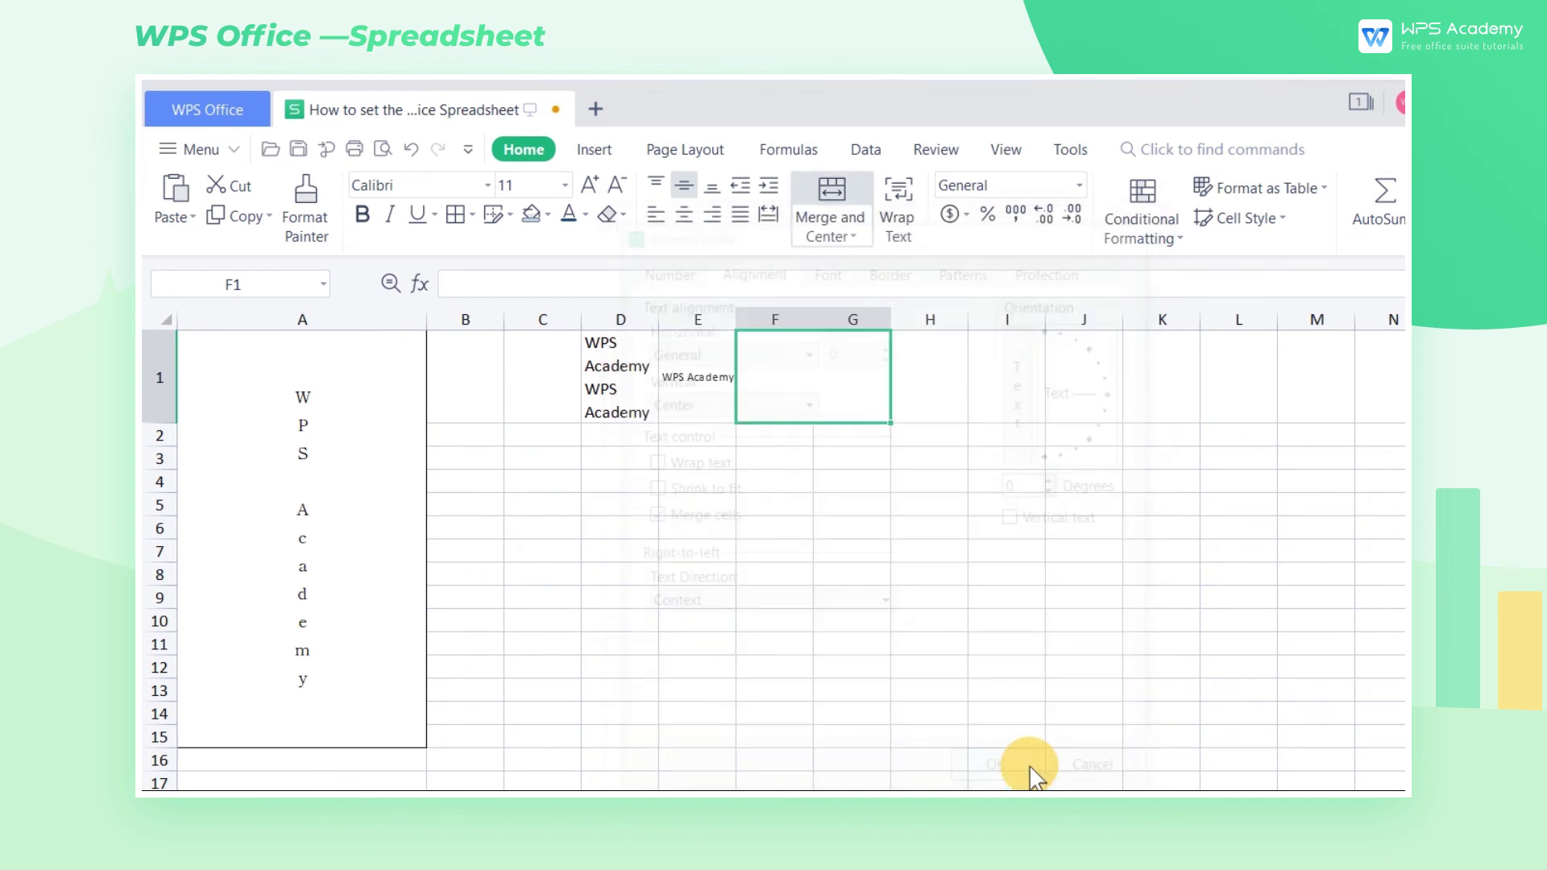
text(WPS Academy)
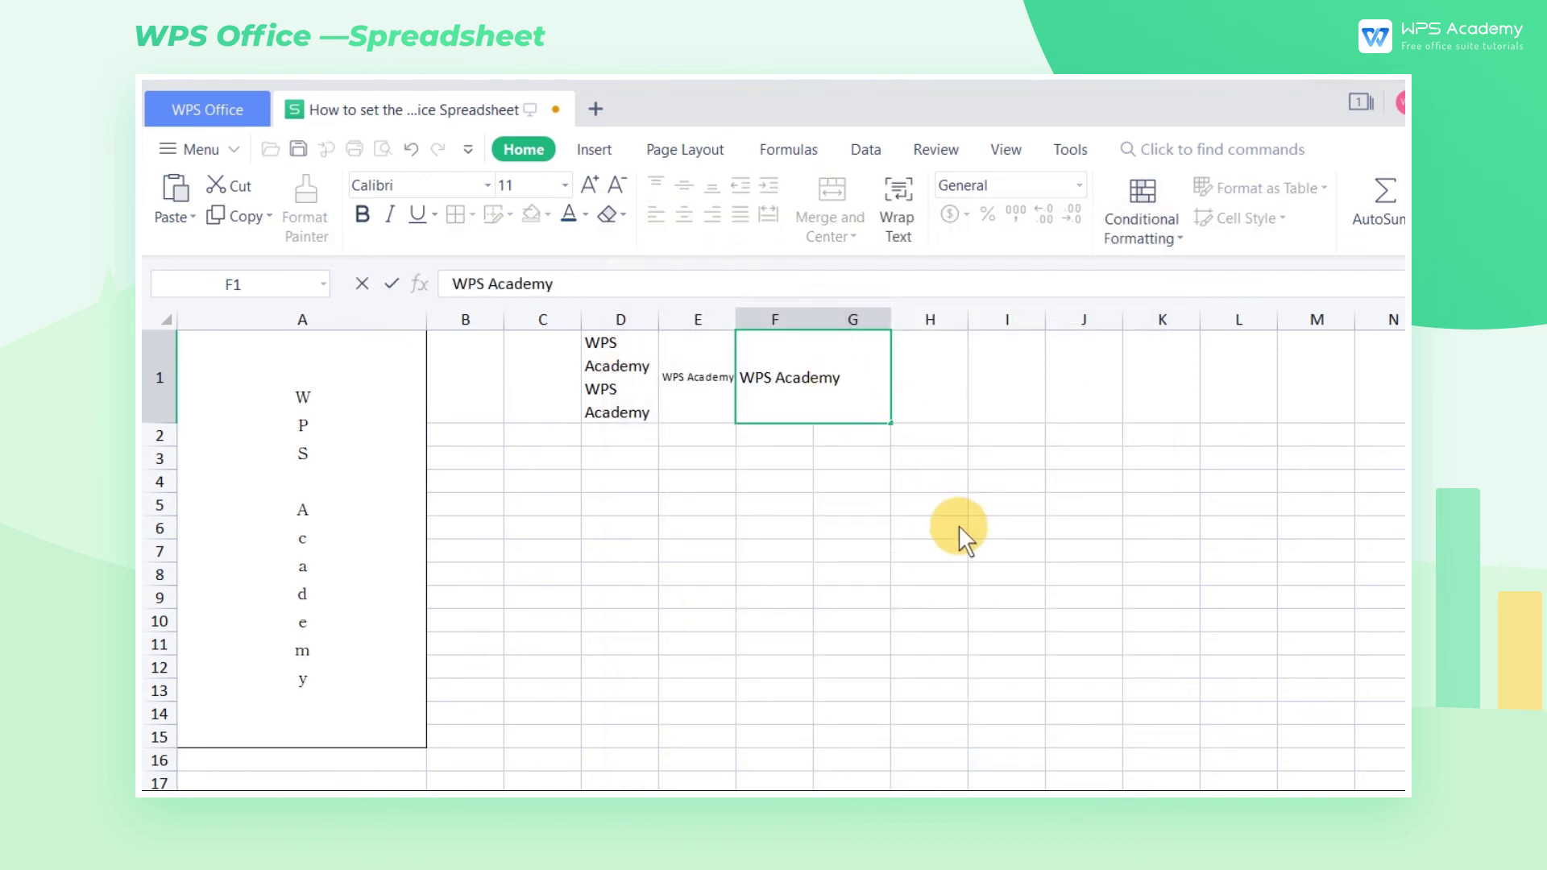
click(959, 526)
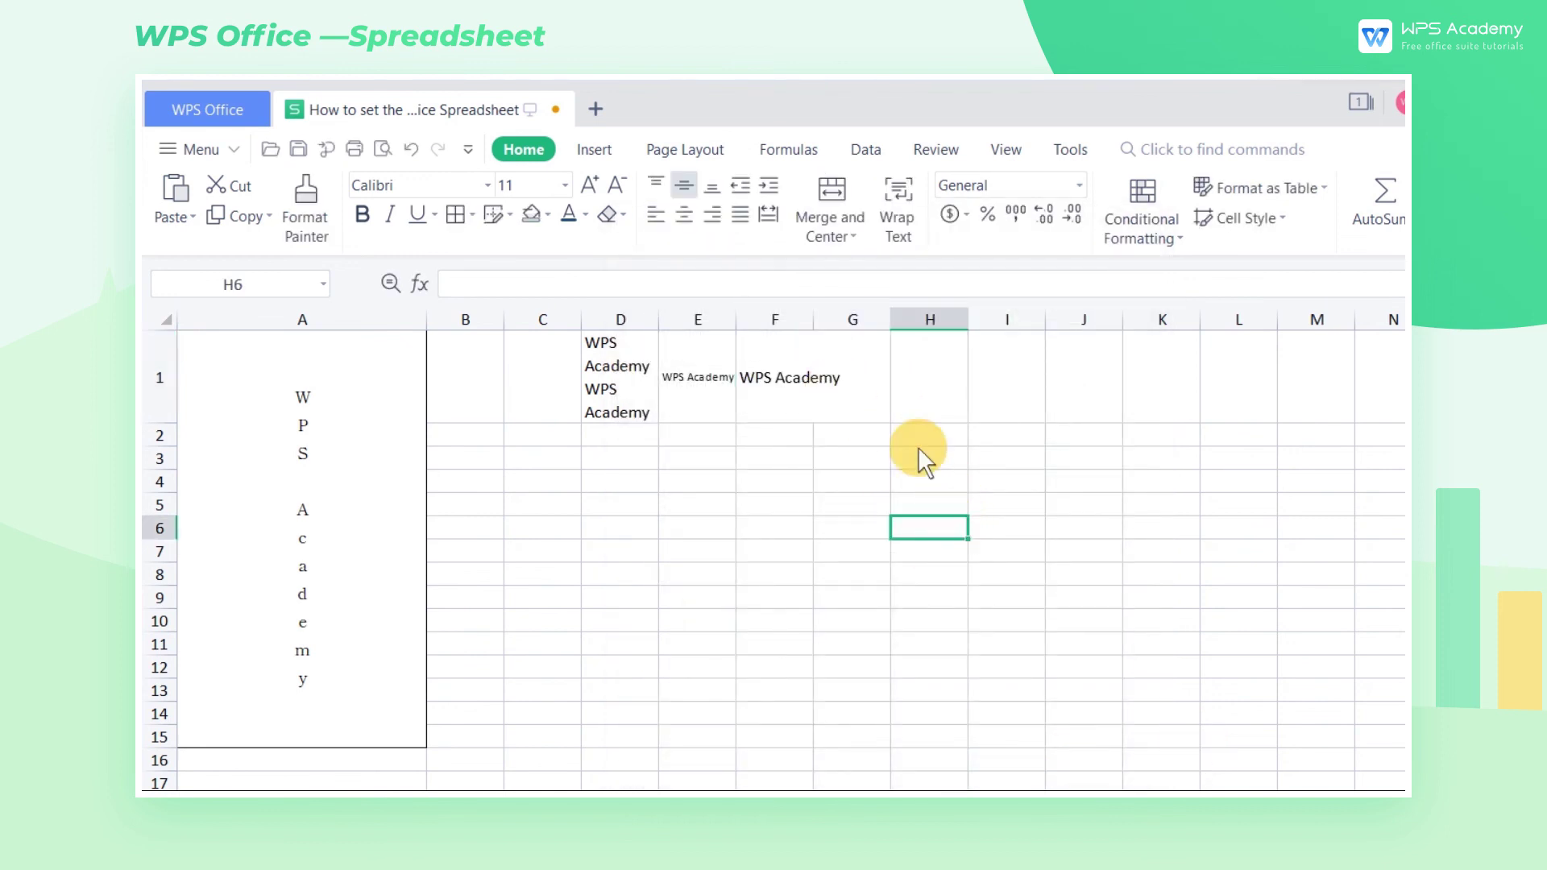